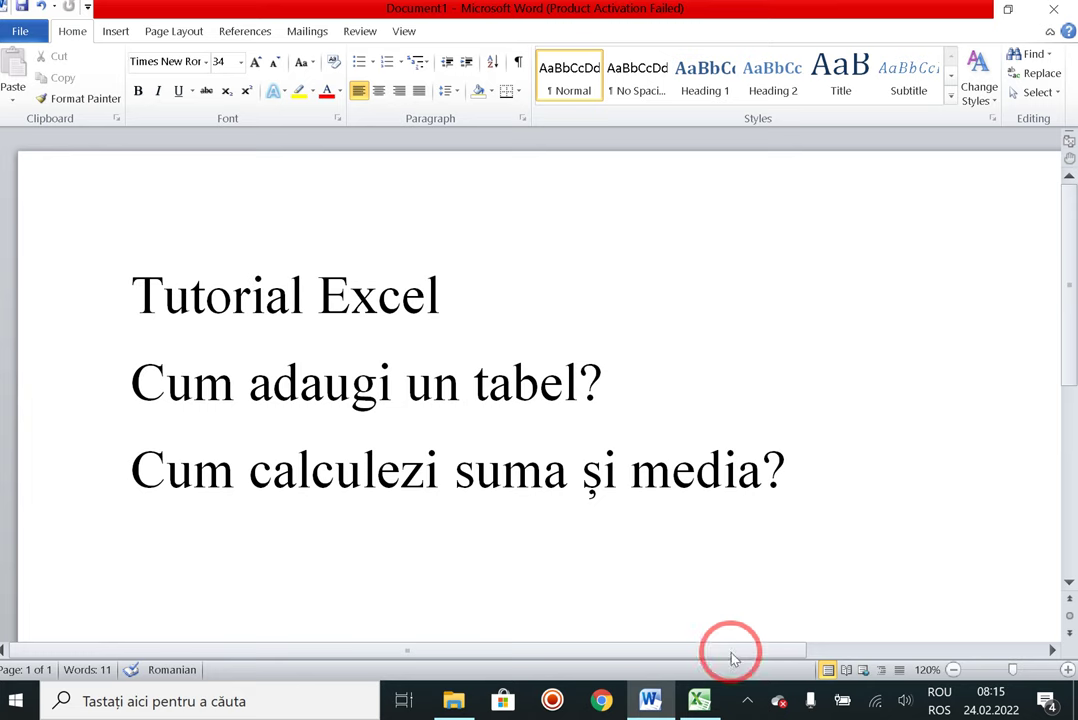
Switch to Excel and insert a table over $A$1:$B$6, picking the range on the sheet
left_click(707, 705)
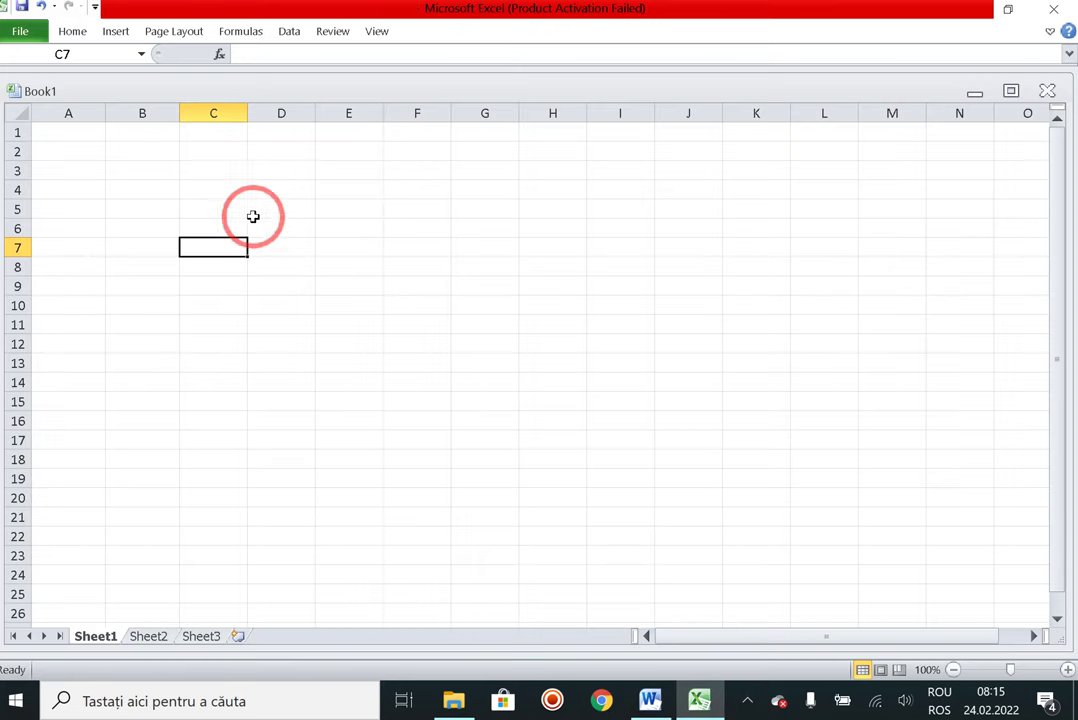
left_click(84, 146)
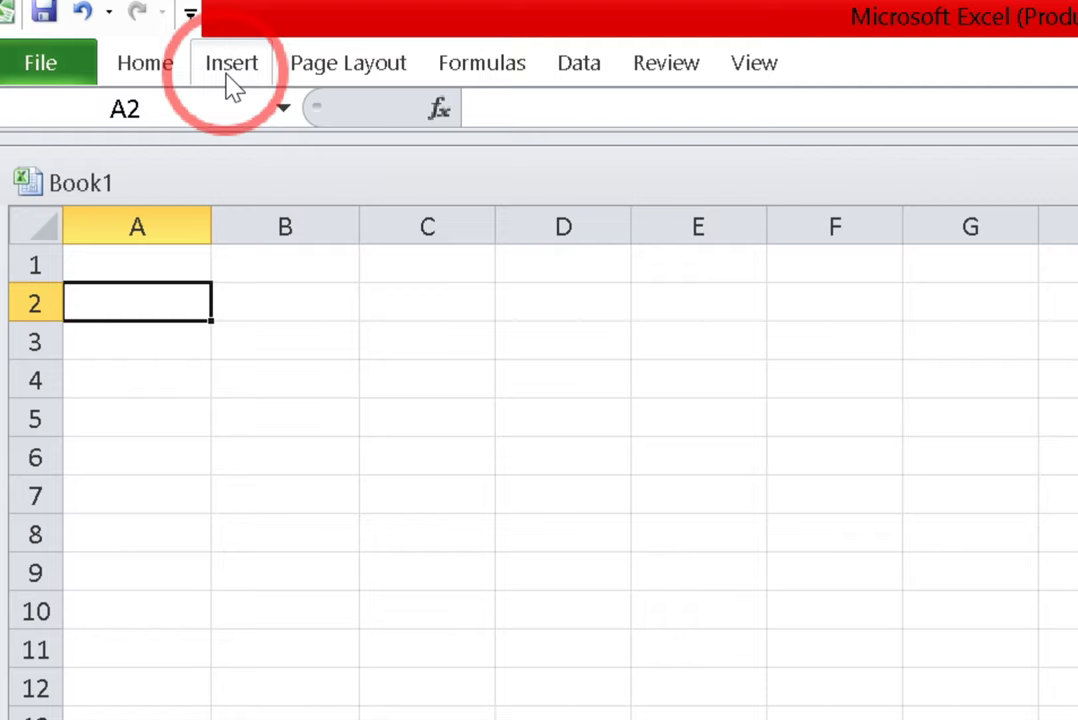
left_click(230, 85)
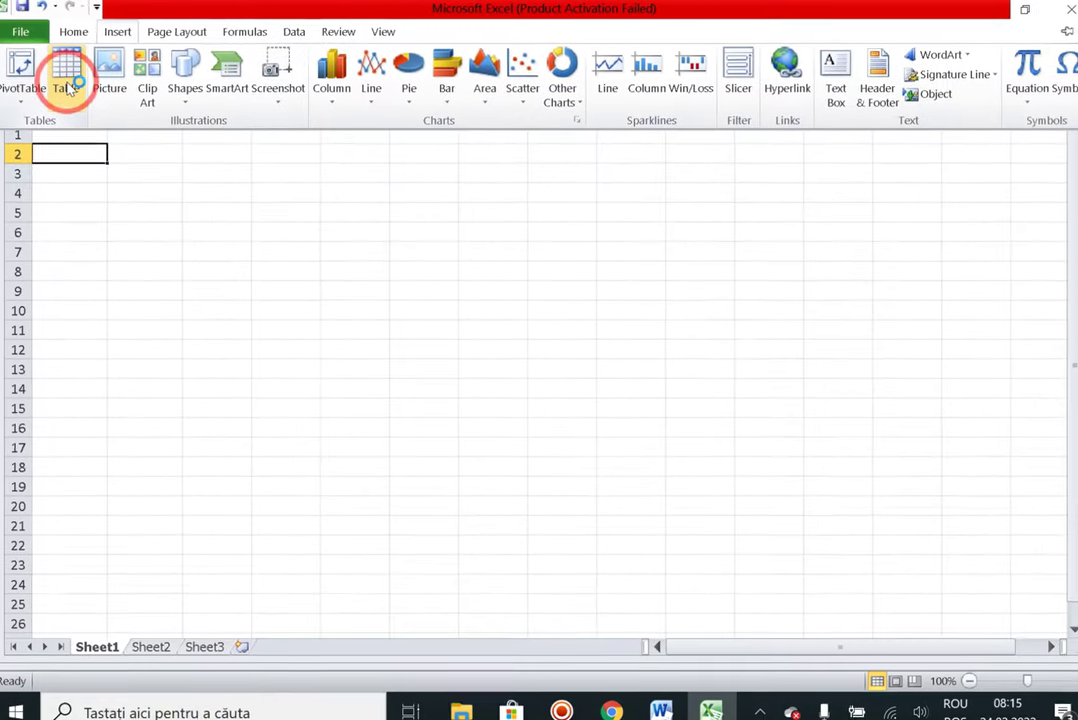
left_click(138, 175)
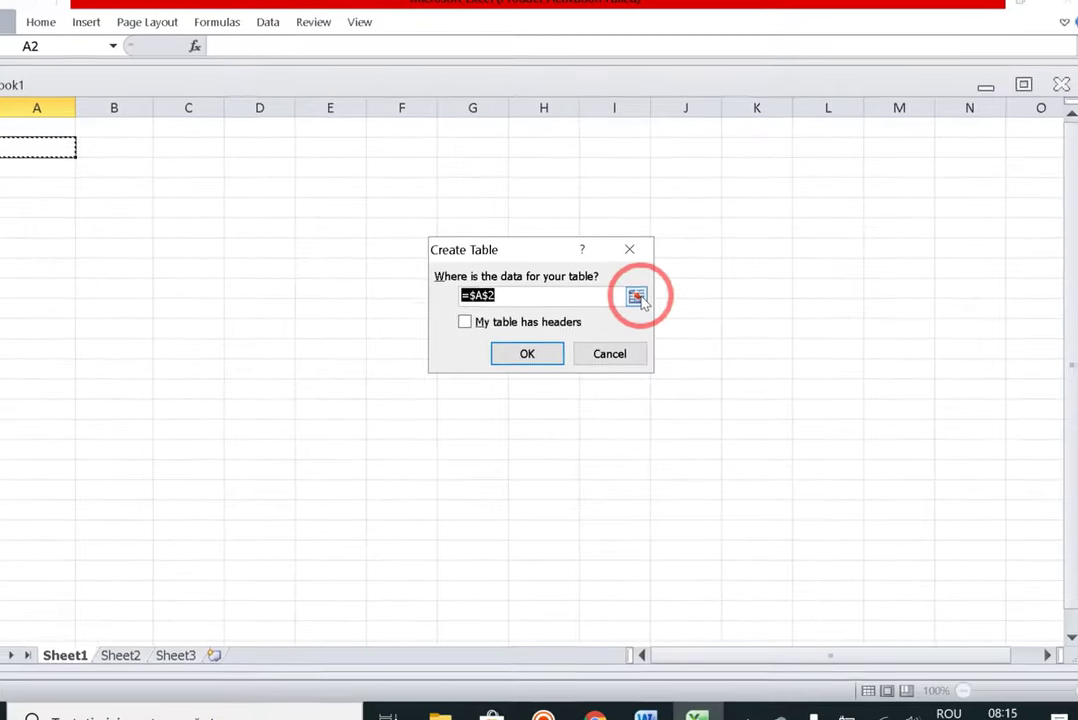
left_click(566, 341)
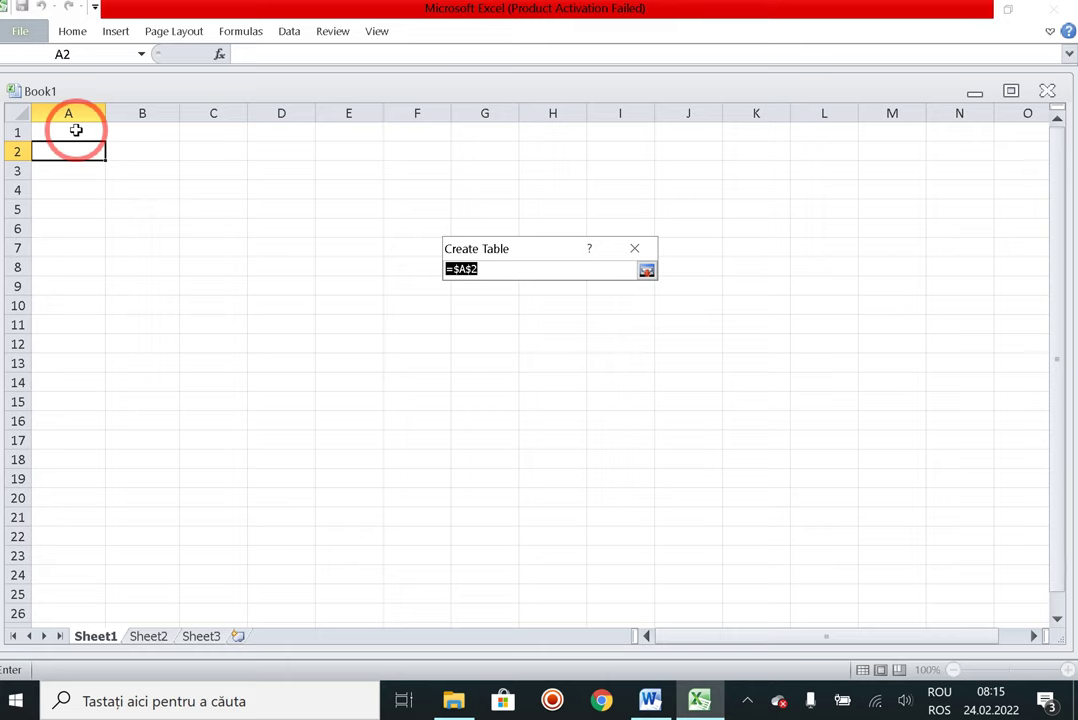
mouse_move(76, 130)
left_mouse_down()
mouse_move(163, 152)
mouse_move(165, 228)
left_mouse_up()
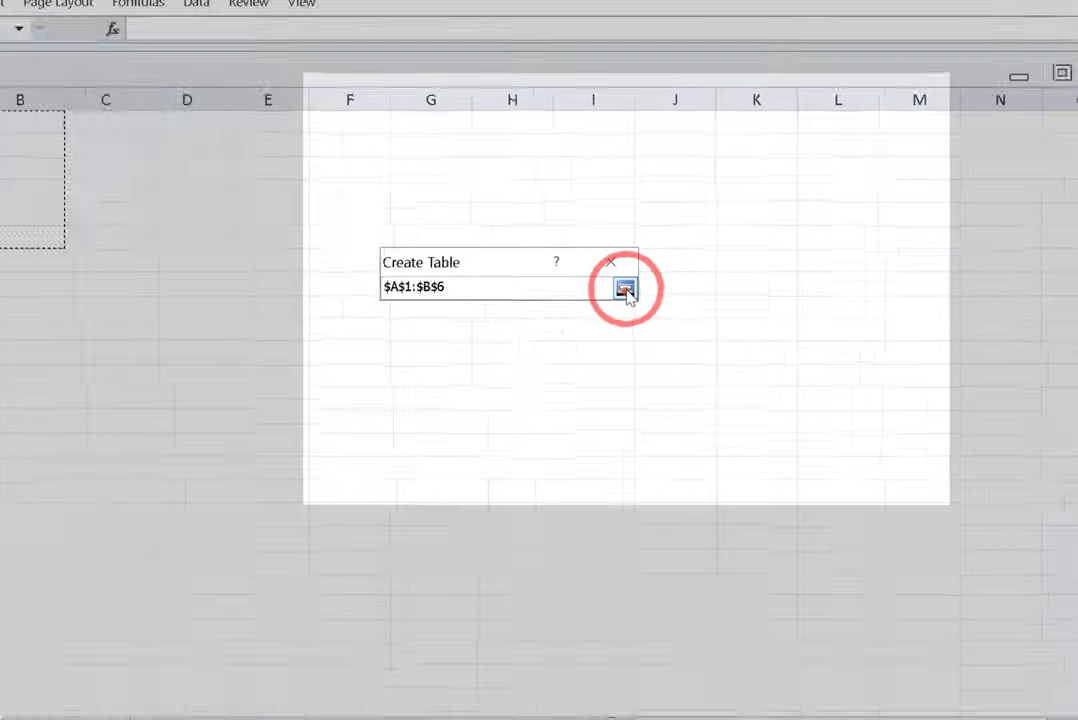
left_click(624, 288)
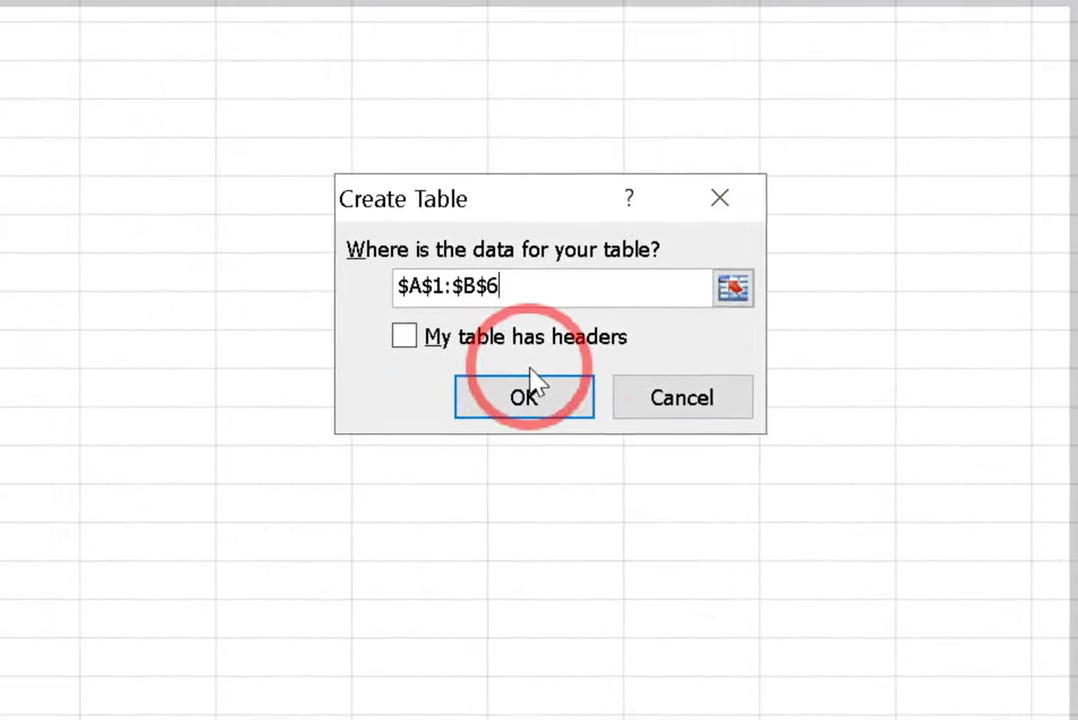
left_click(542, 372)
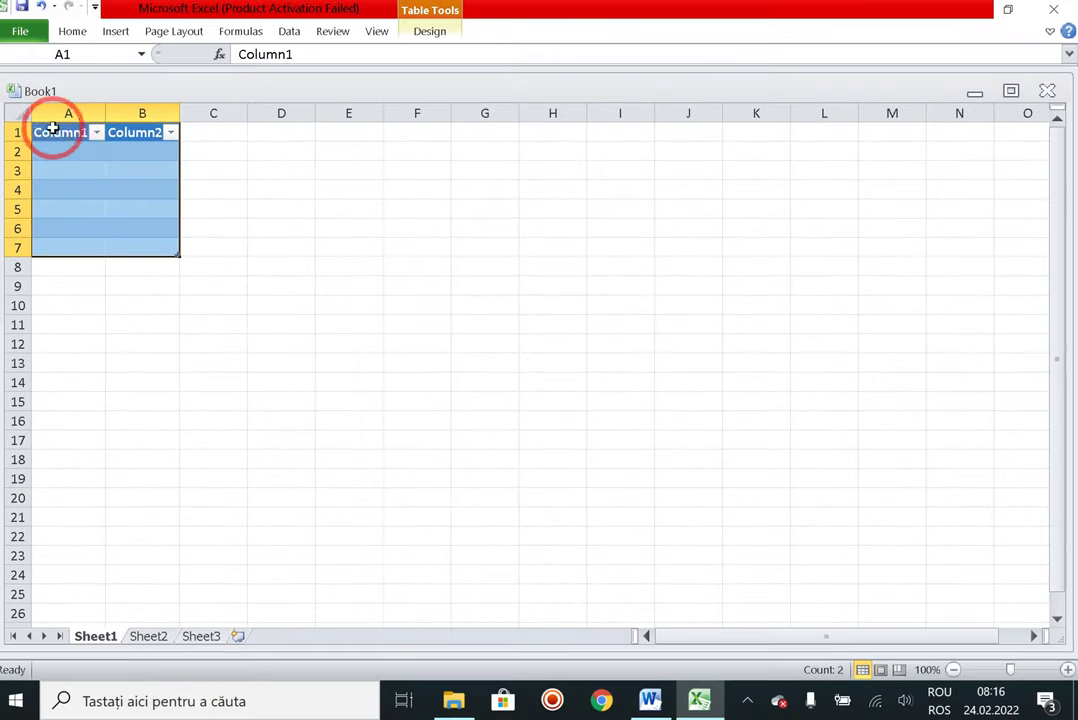
Rename the table headers to Clasa and Nr.elevi
left_click(68, 135)
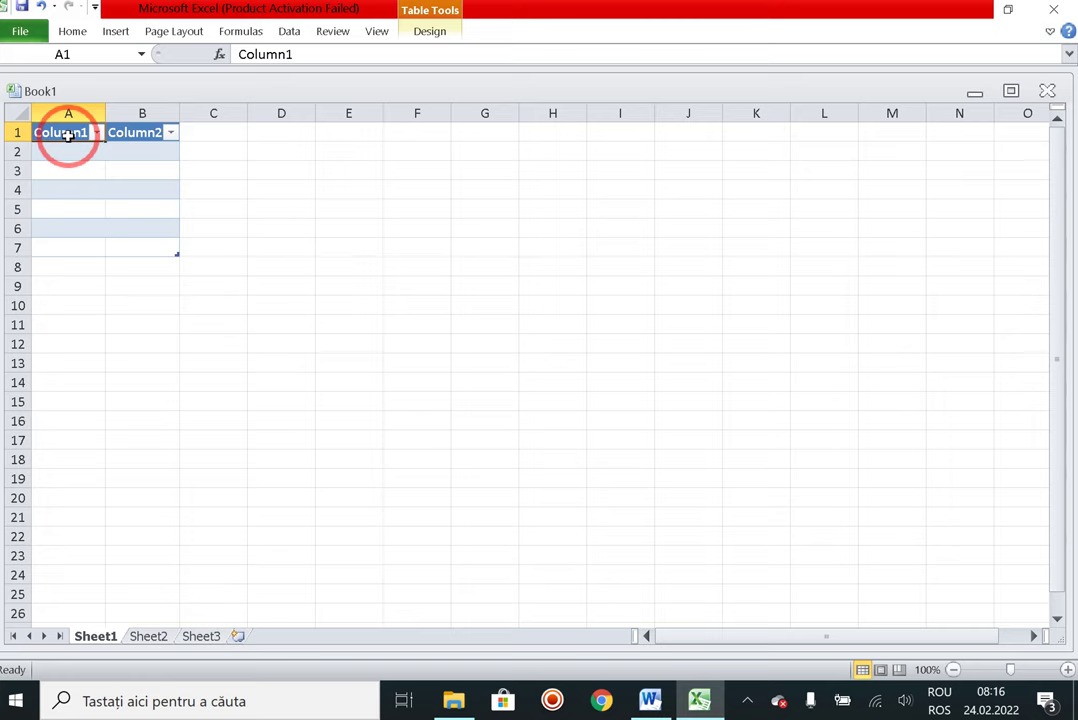
type("Clasa")
key("Tab")
type("Nr.elevo")
key("BackSpace")
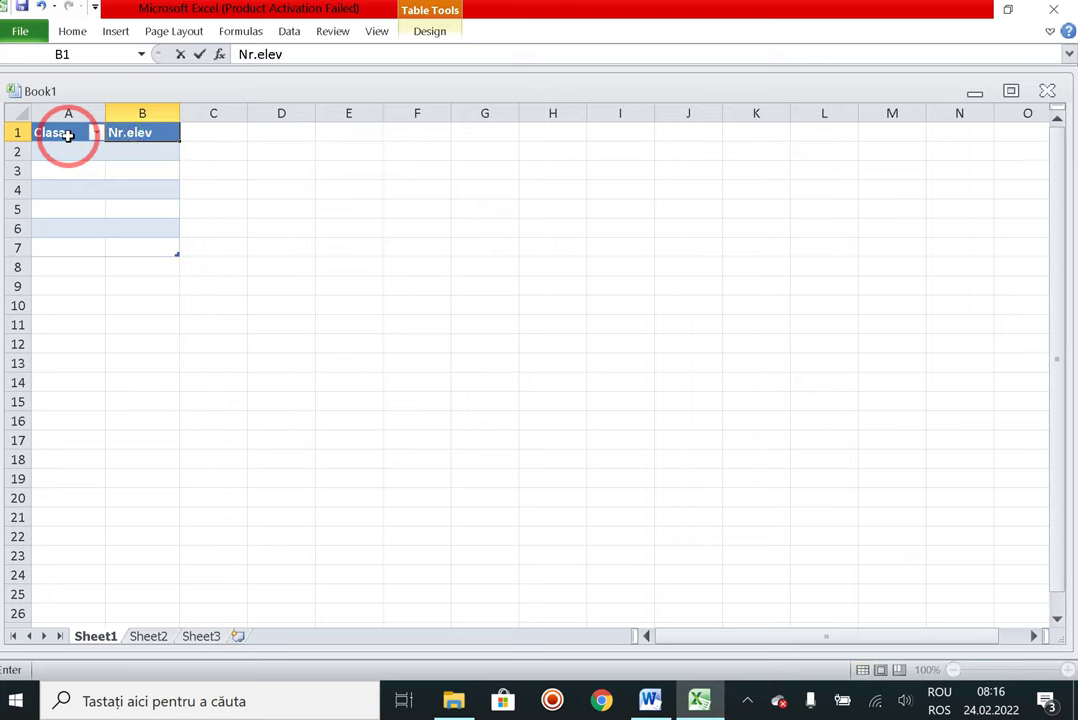
type("i")
left_click(71, 155)
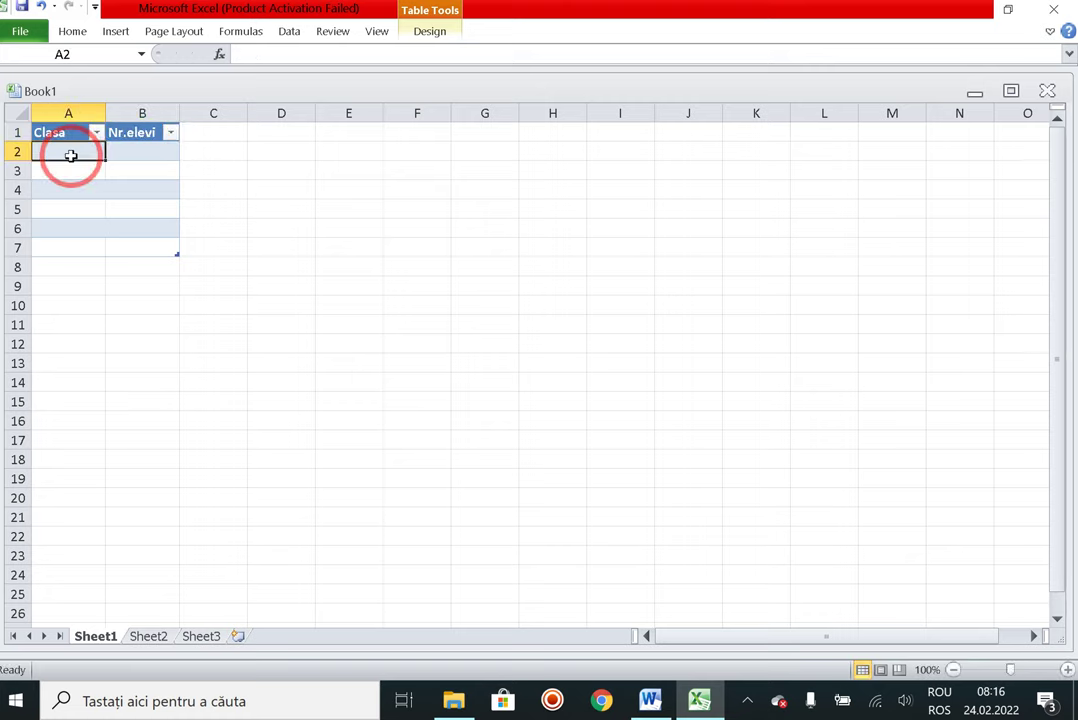
Enter classes V, VI, VII and VIII in A2:A5
type("V")
left_click(67, 172)
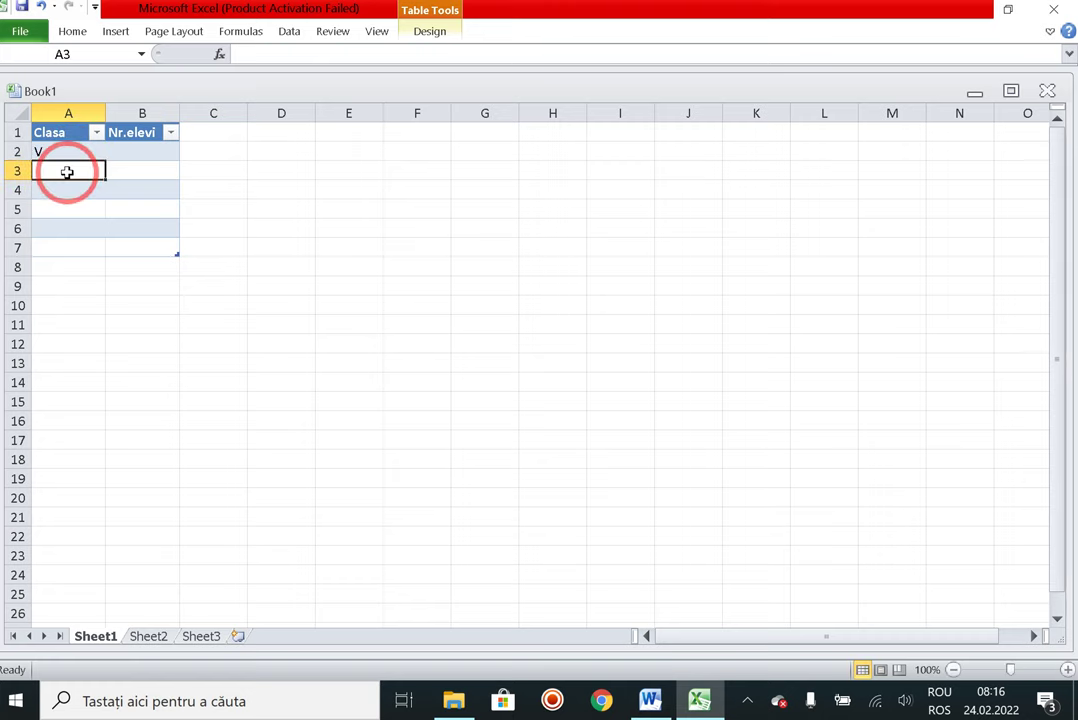
type("VI")
left_click(49, 189)
type("VII")
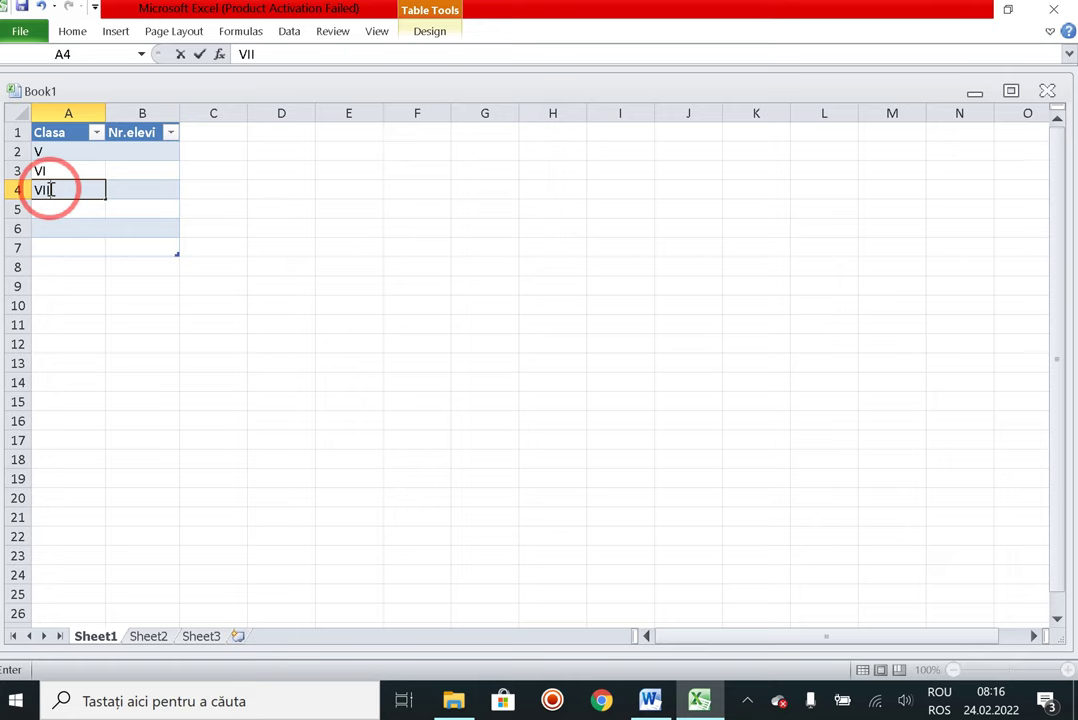
left_click(59, 203)
type("VIII")
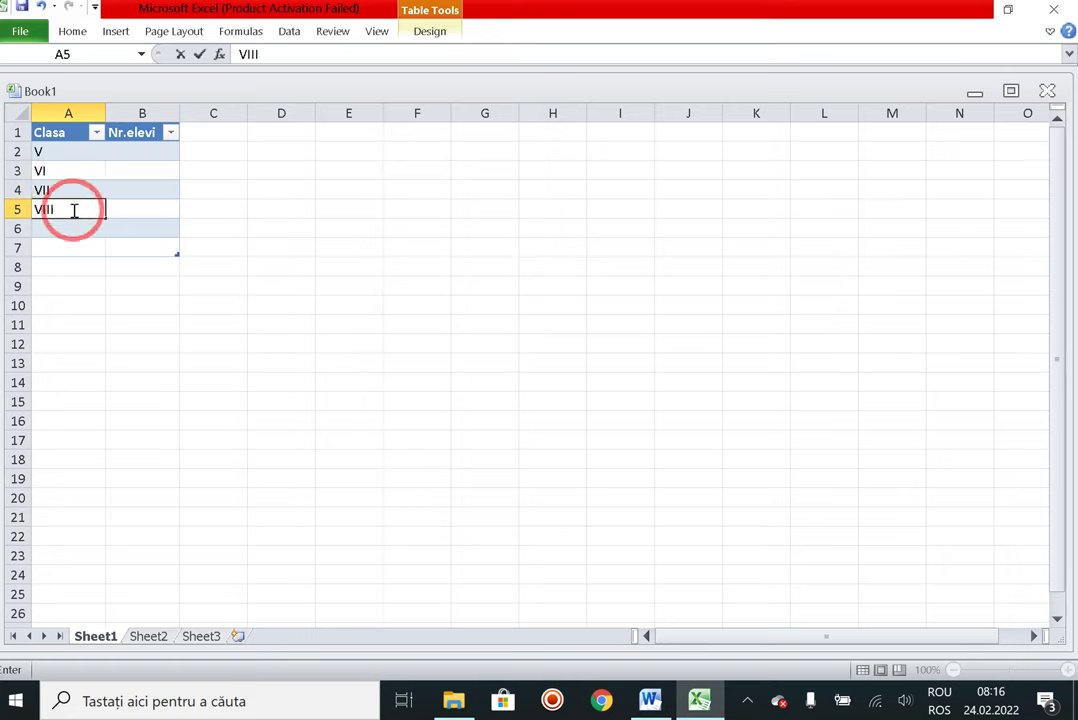
left_click(79, 231)
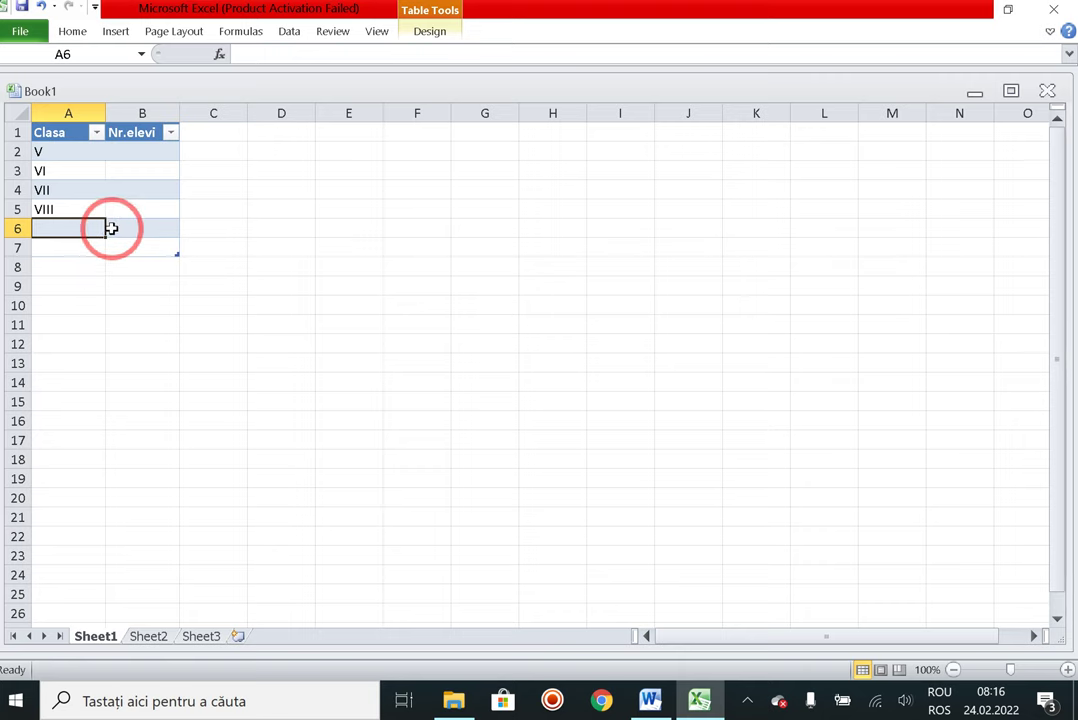
Label A6 'Total nr. elevi' and A7 'Media nr. elevi'
type("Suma")
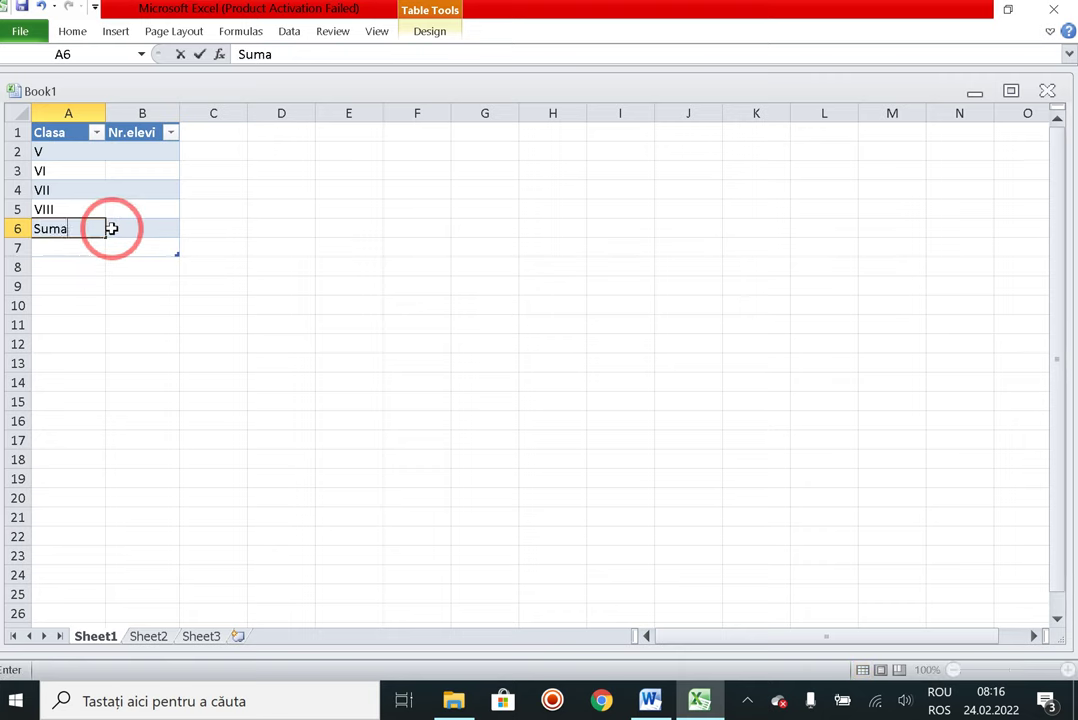
key("BackSpace")
key("BackSpace")
key("BackSpace")
key("BackSpace")
type("Total nr. elevi")
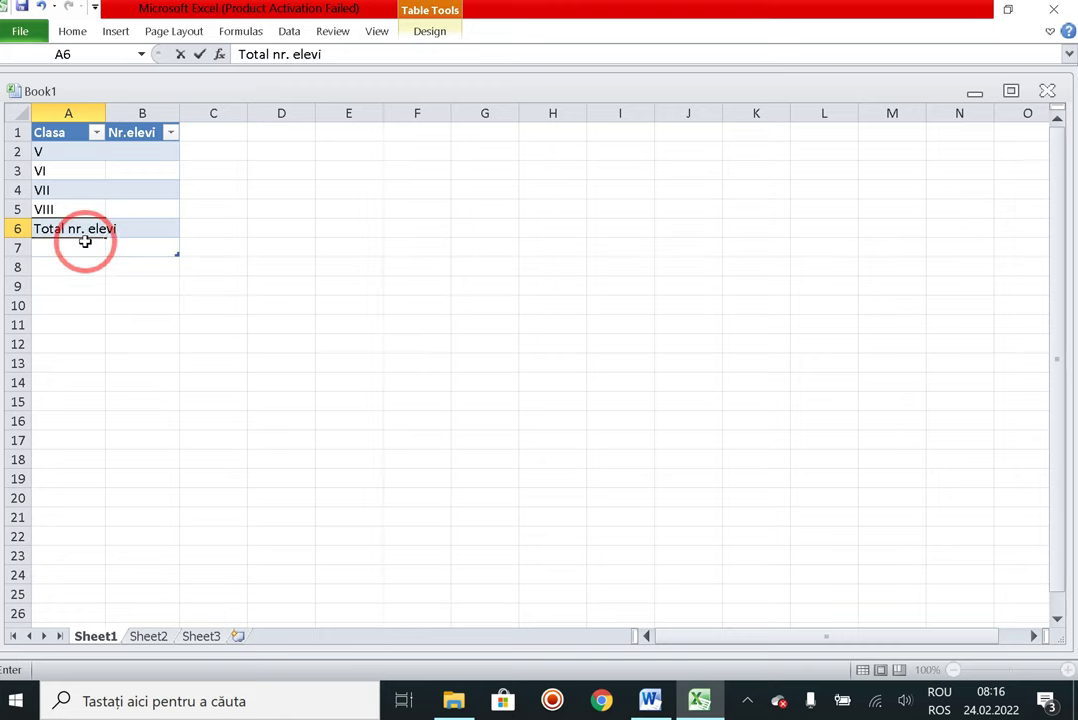
left_click(80, 250)
type("Media nr. elevi")
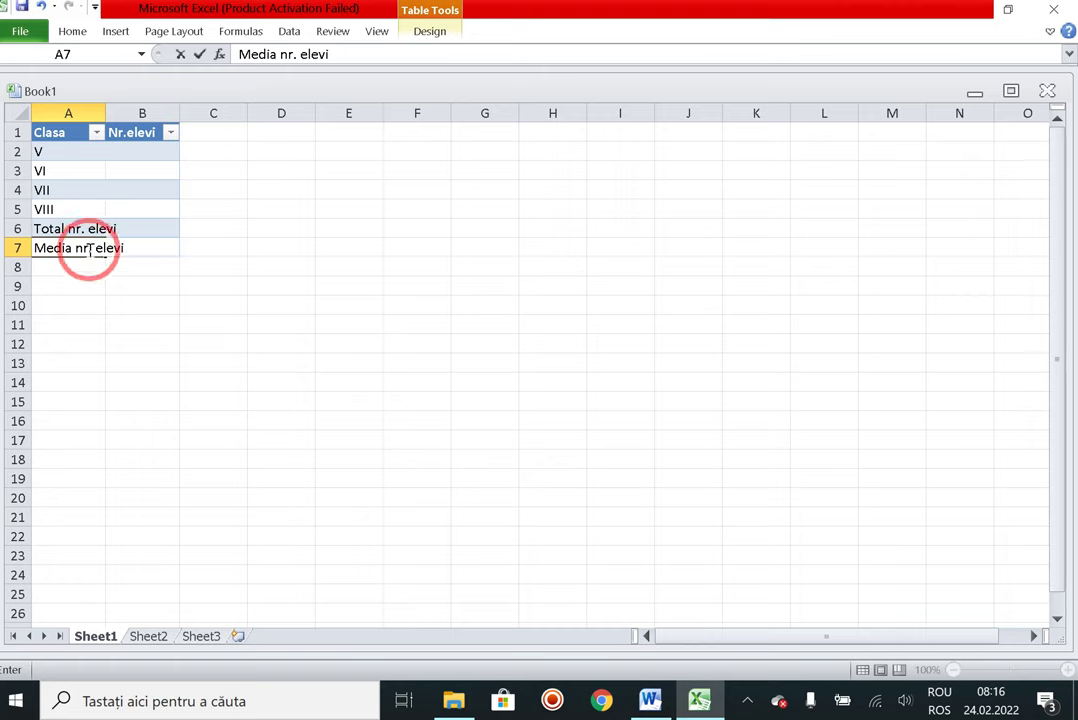
left_click(125, 223)
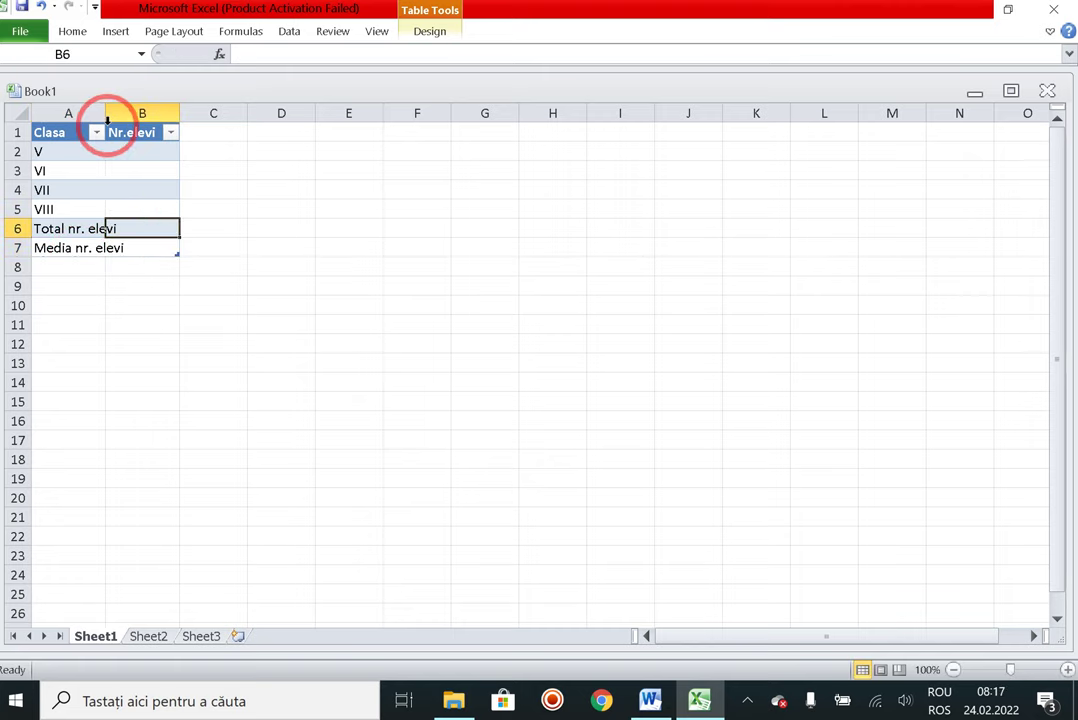
Widen column A and enter student counts 24, 22, 21 and 25 in B2:B5
left_click_drag(105, 113, 131, 115)
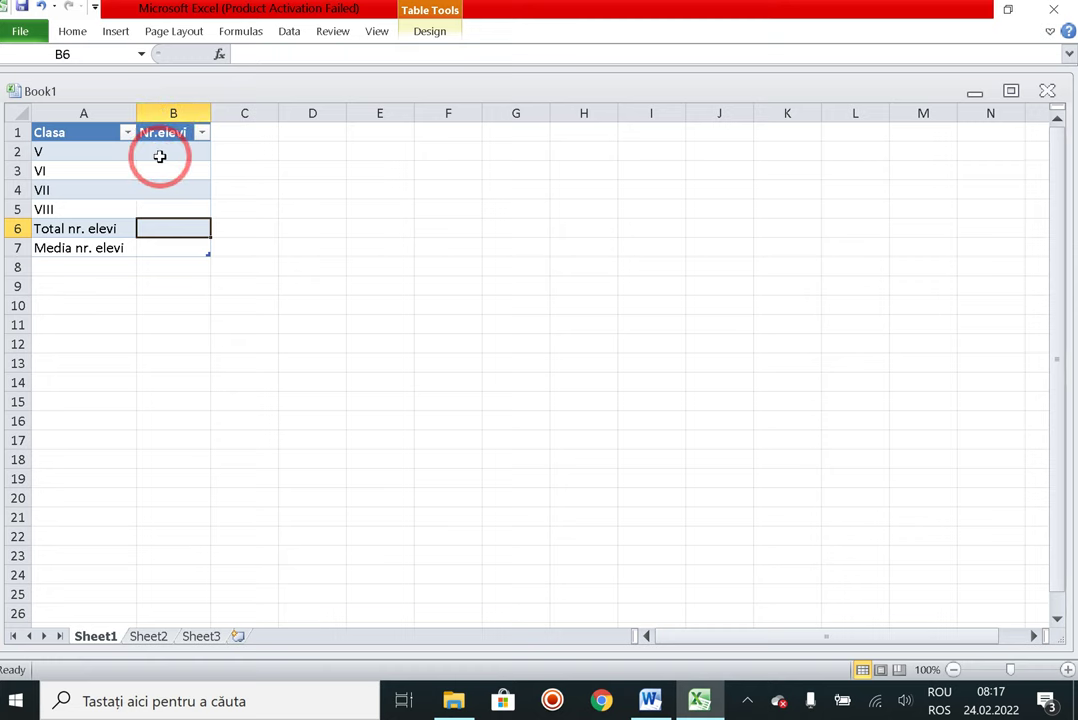
left_click(160, 156)
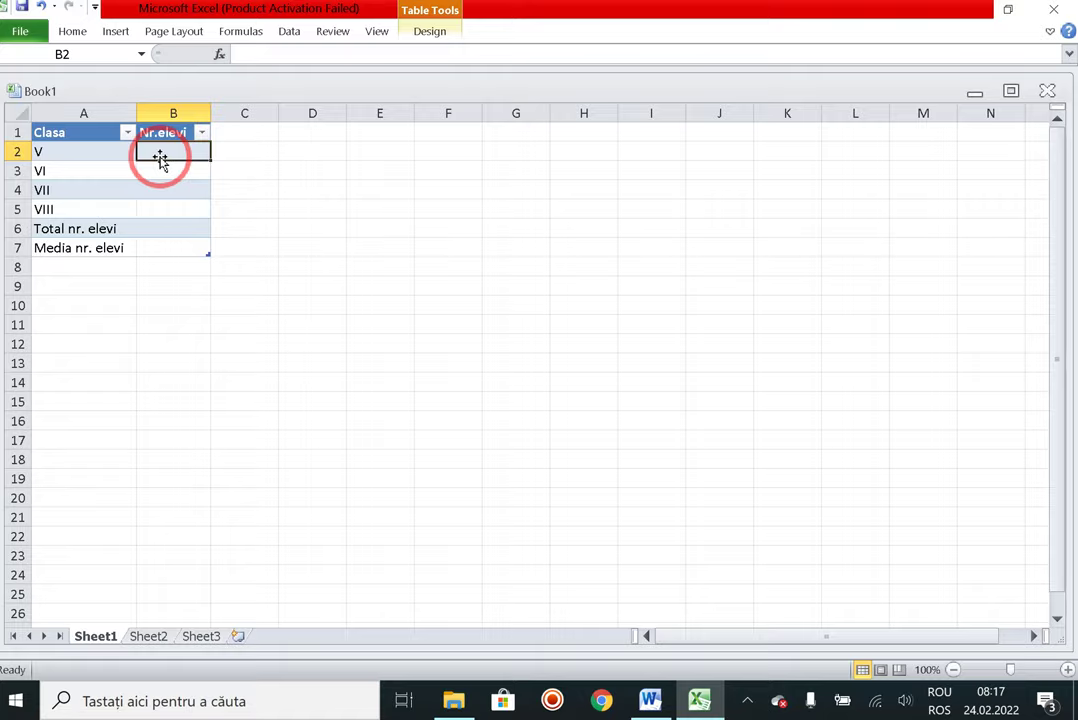
type("24")
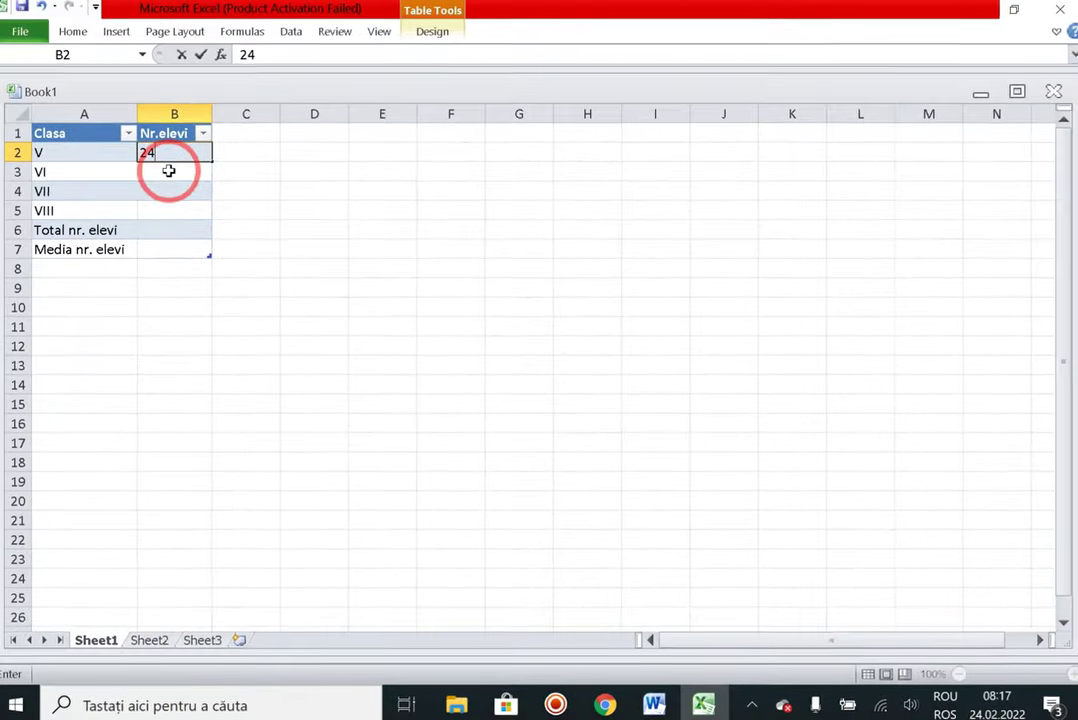
left_click(167, 170)
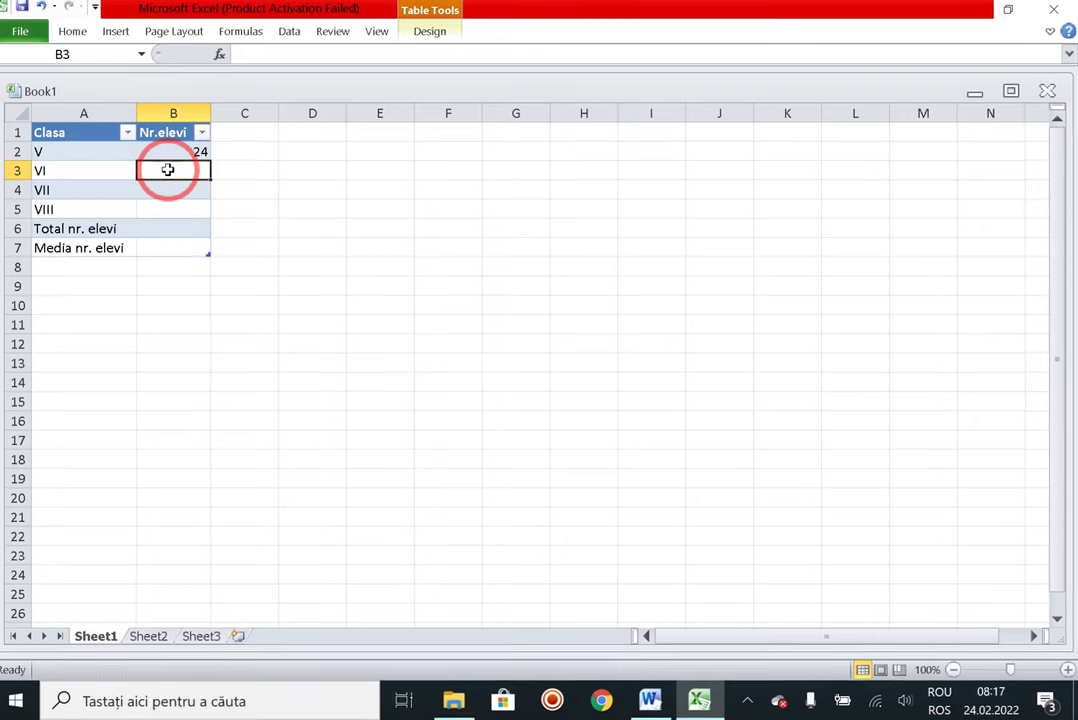
type("22")
left_click(180, 197)
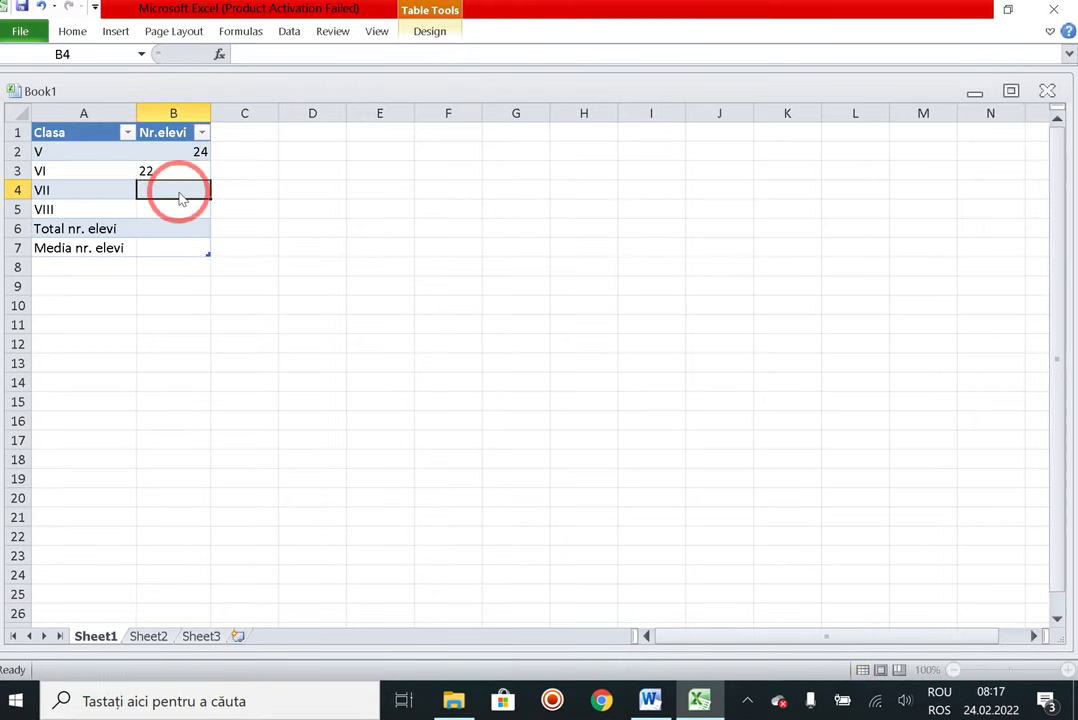
type("21")
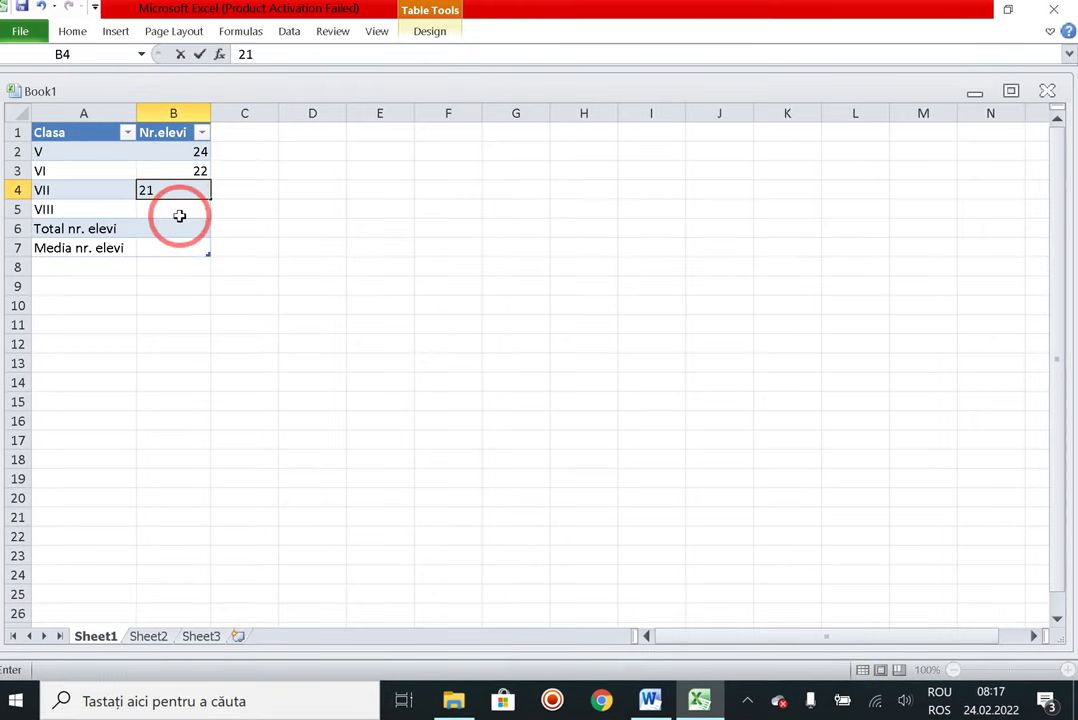
left_click(180, 218)
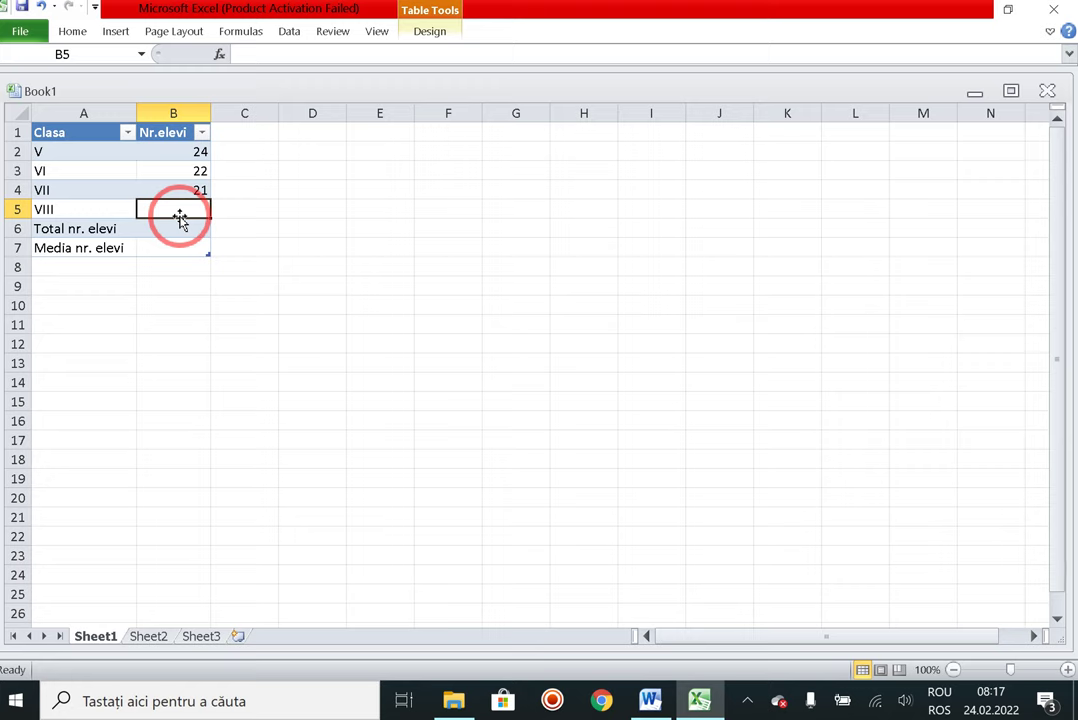
type("25")
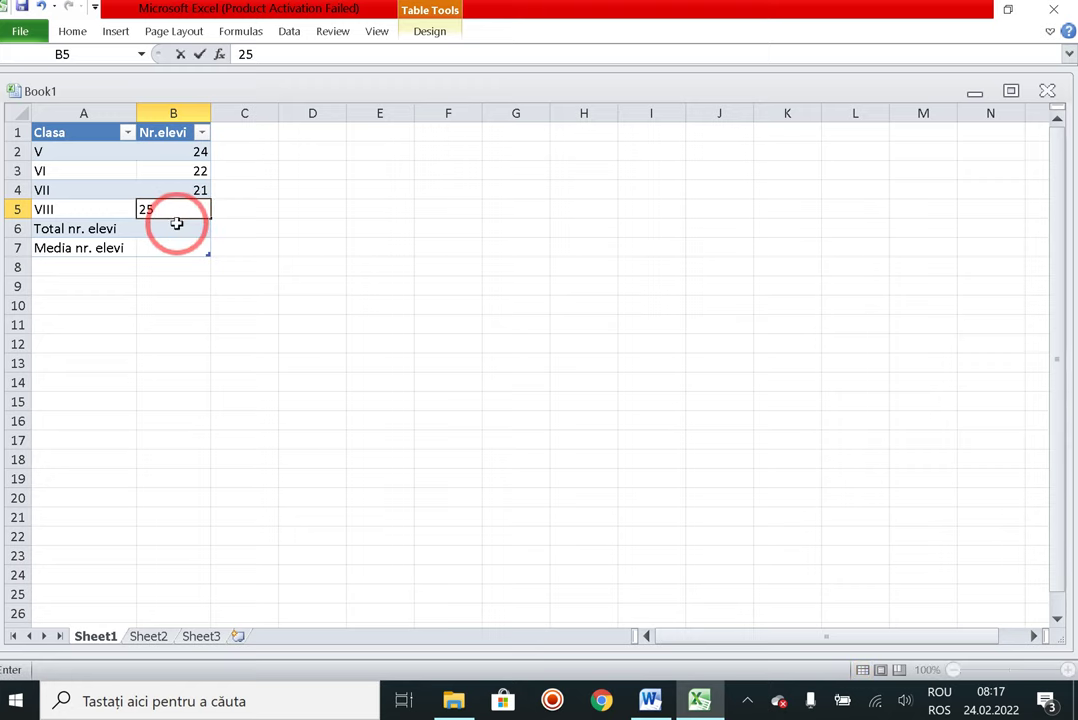
left_click(176, 224)
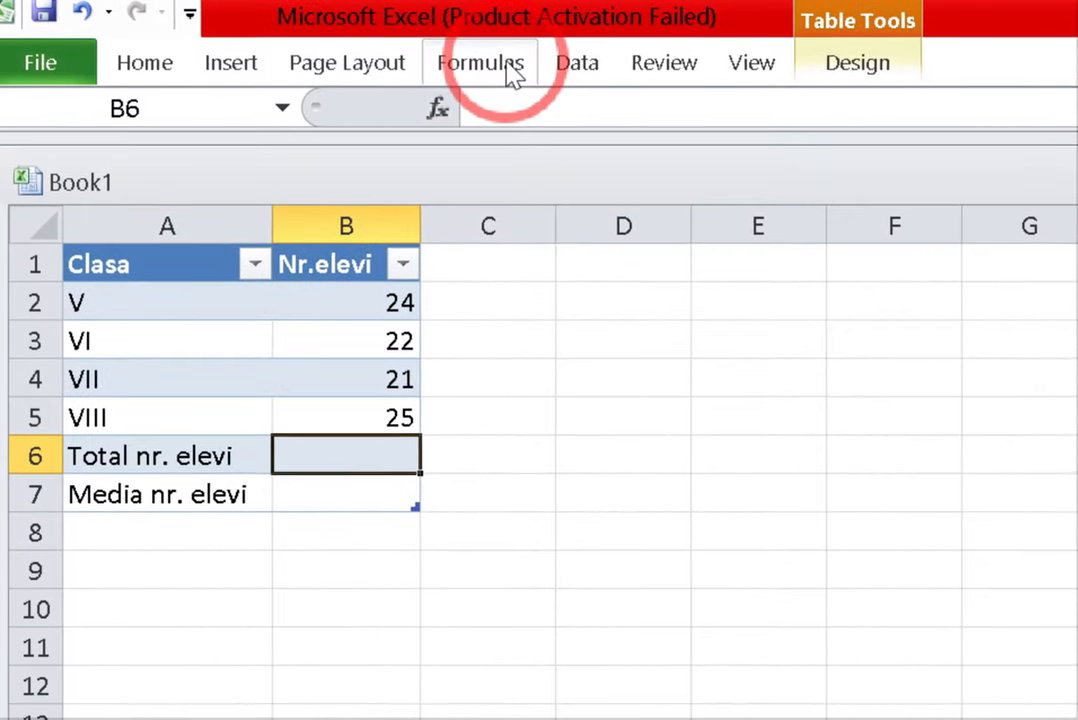
AutoSum the class counts into B6, giving a total of 92
left_click(508, 70)
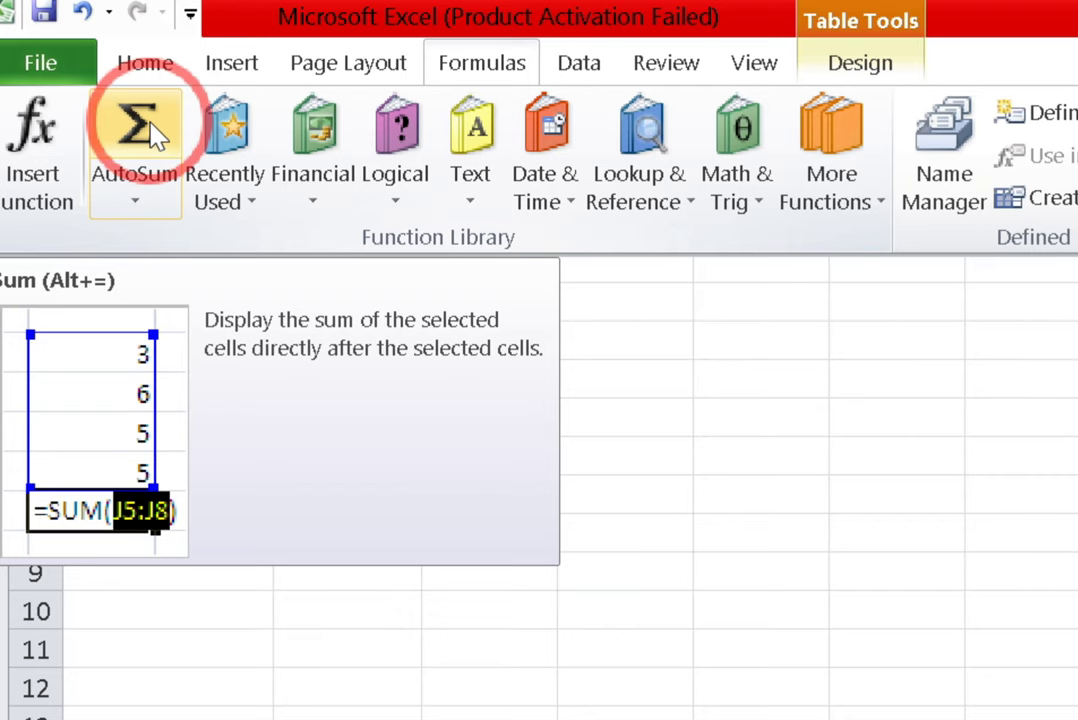
left_click(140, 128)
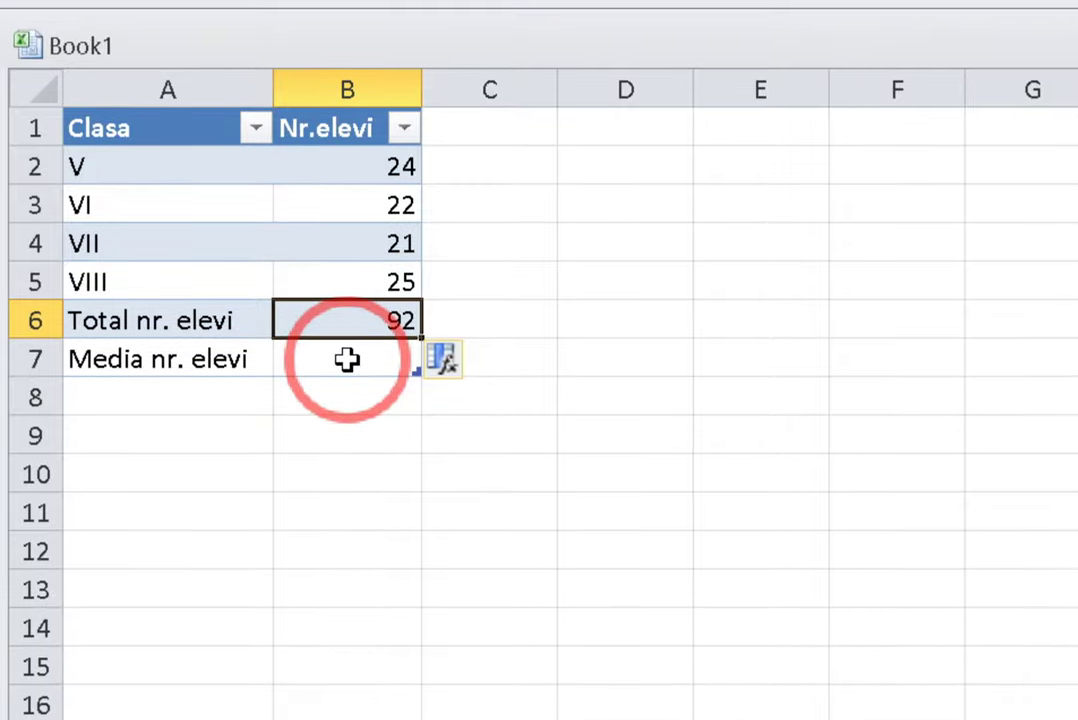
left_click(346, 360)
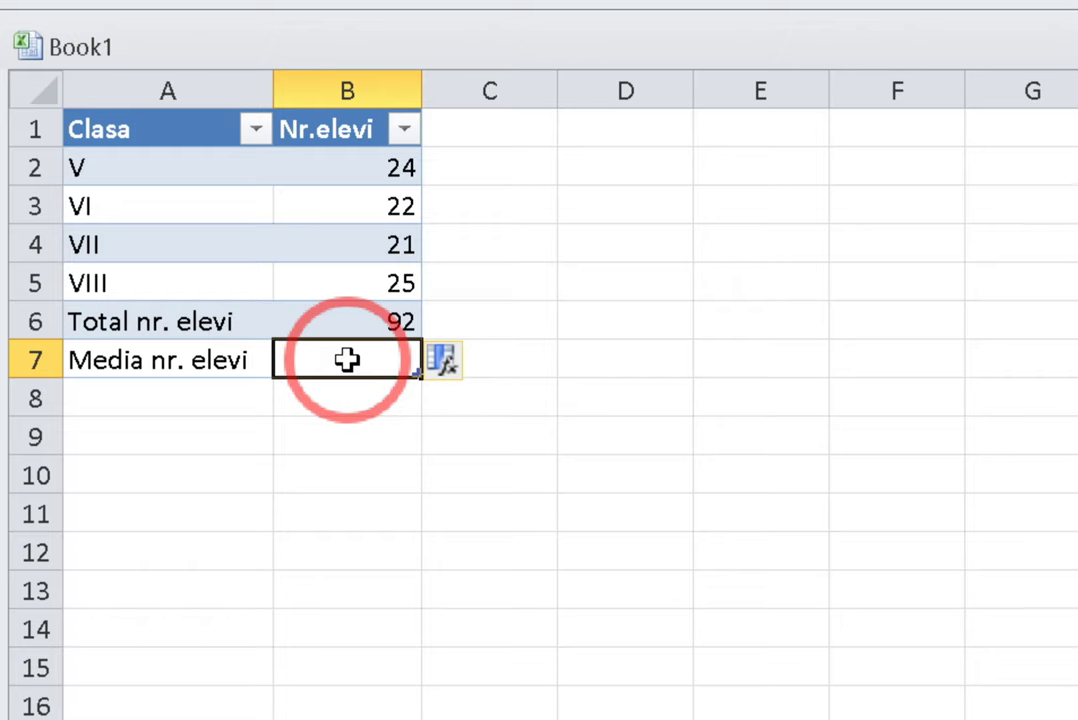
Enter =AVERAGE(B2:B5) in B7 to show an average of 23 students
type("=")
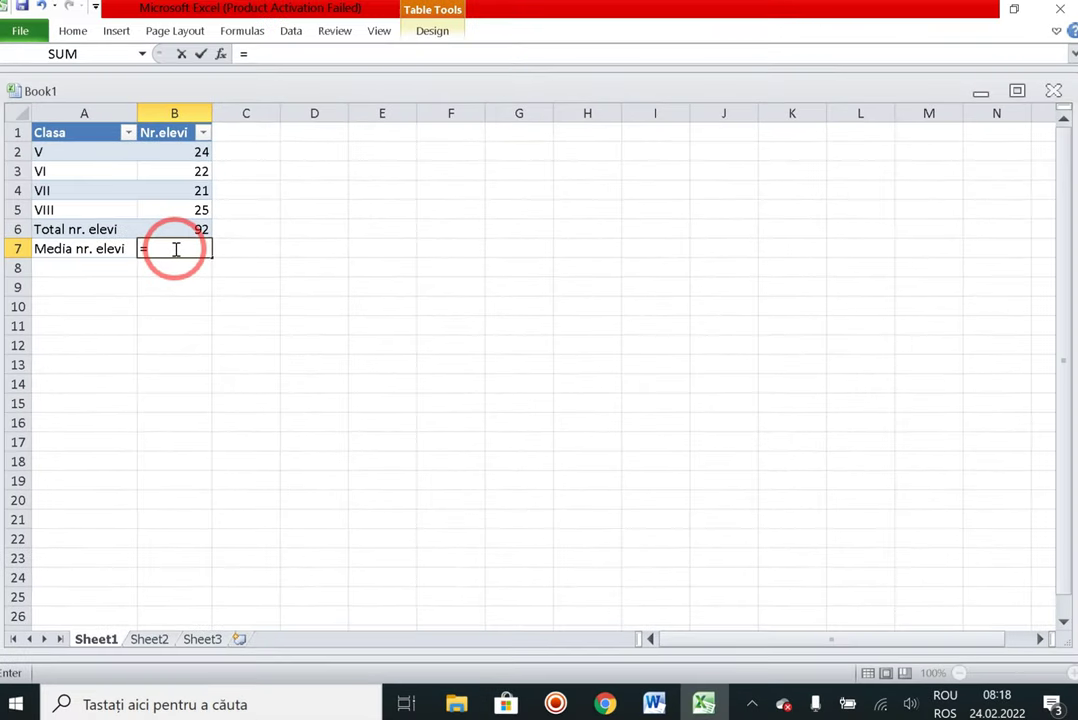
type("average")
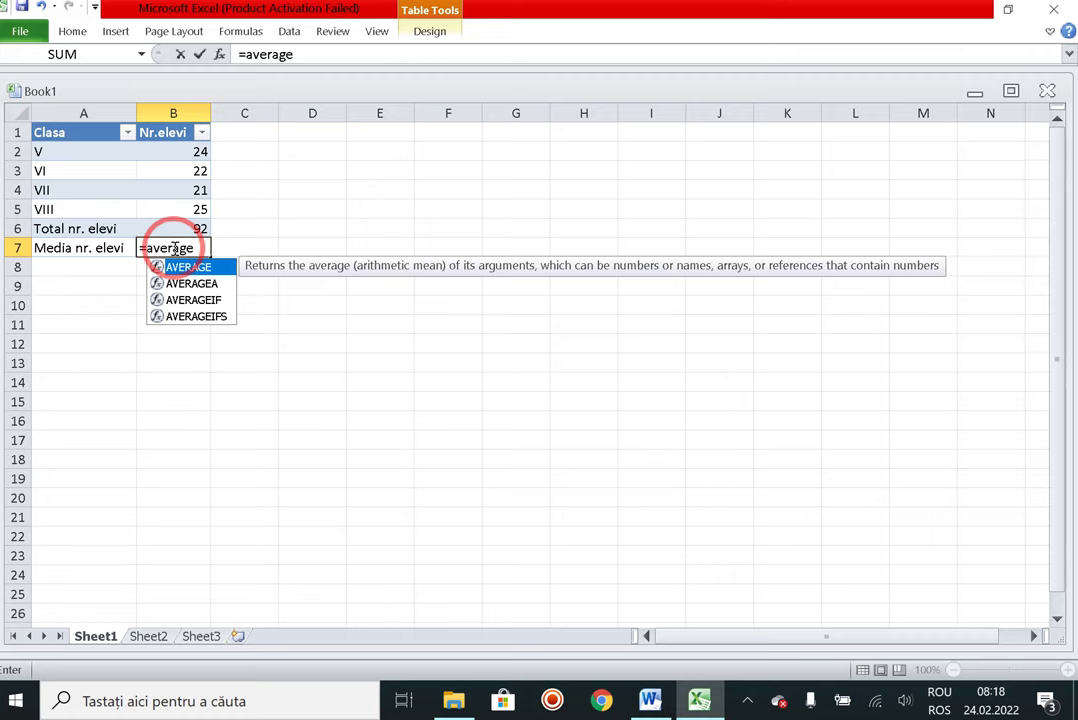
type("(")
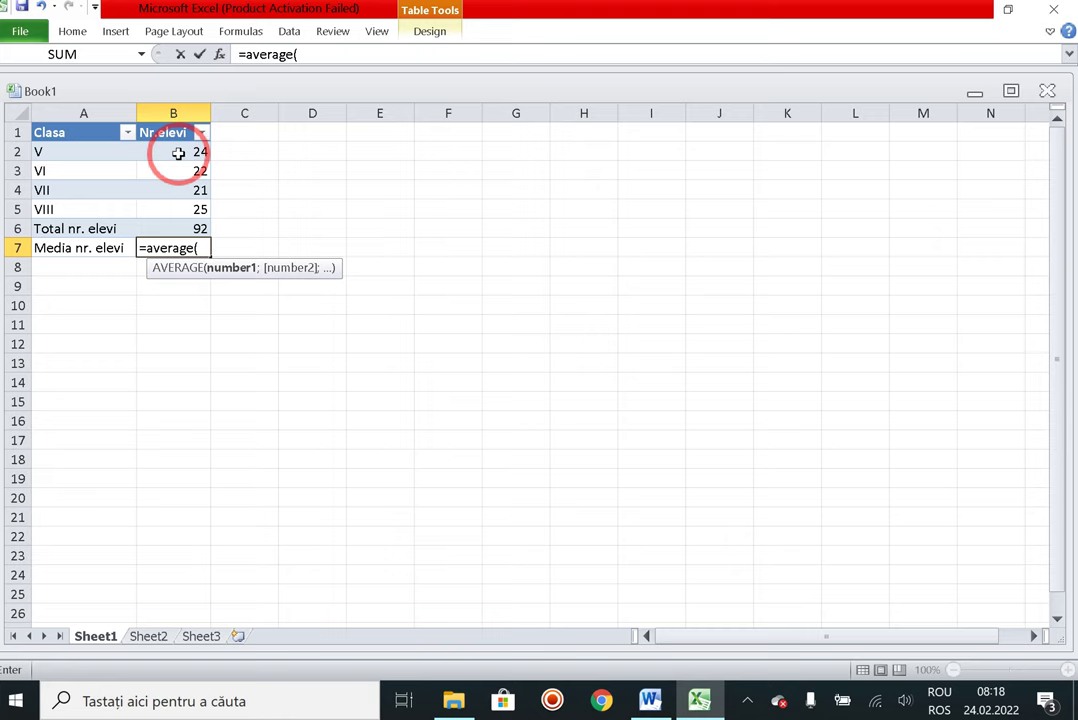
left_click_drag(178, 153, 178, 181)
left_click_drag(178, 187, 179, 205)
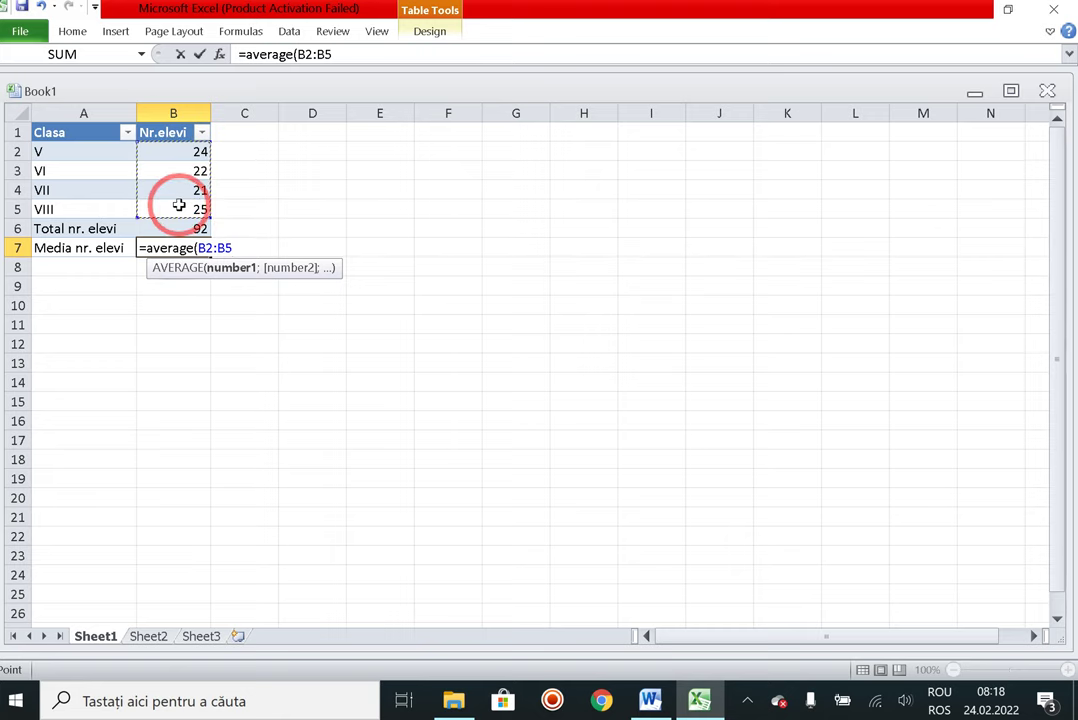
type(")")
key("Return")
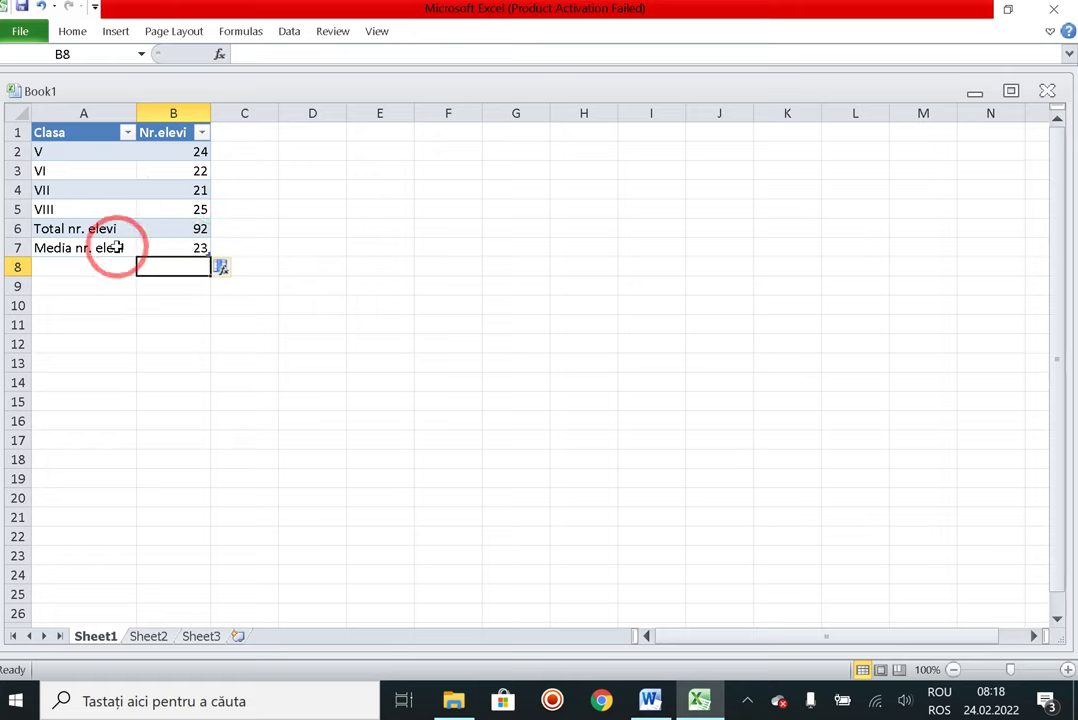
Reselect B7 and clear the average result
left_click(19, 228)
left_click(160, 249)
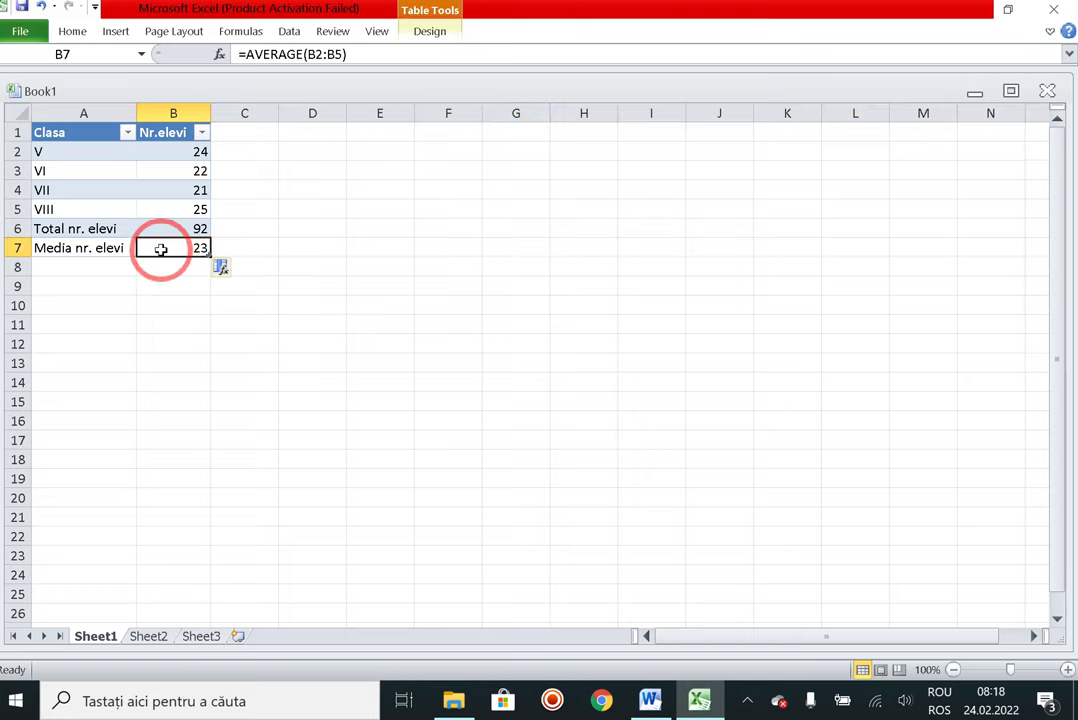
key("Delete")
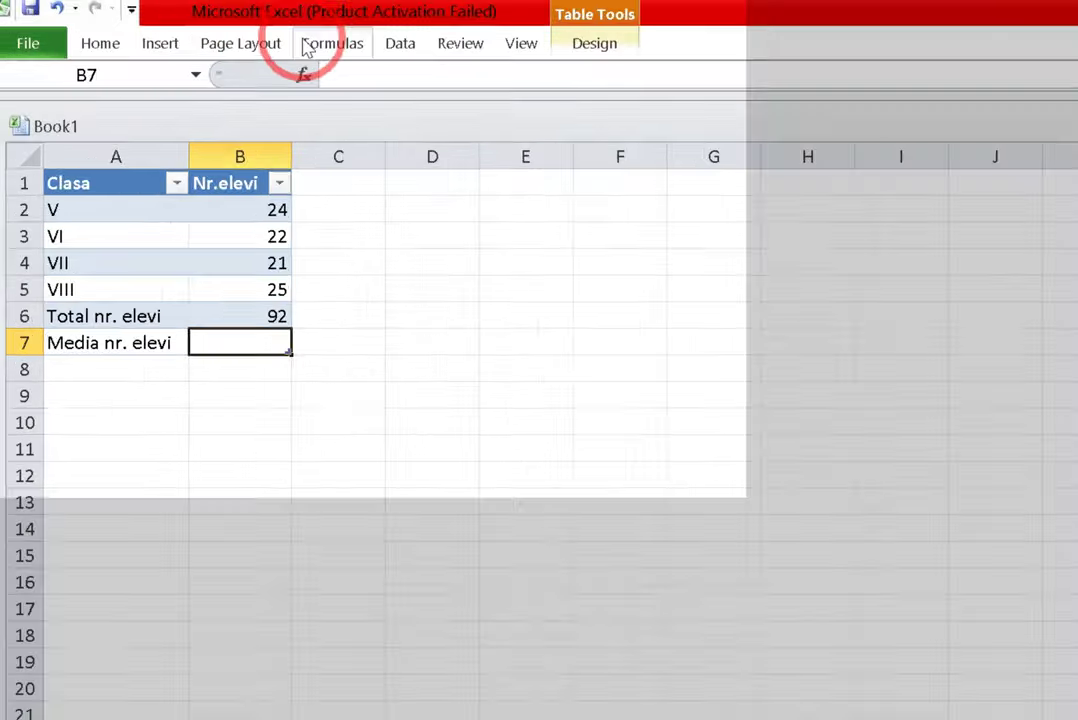
Insert an AutoSum Average in B7, producing =SUBTOTAL(101;B2:B6) showing 23
left_click(226, 32)
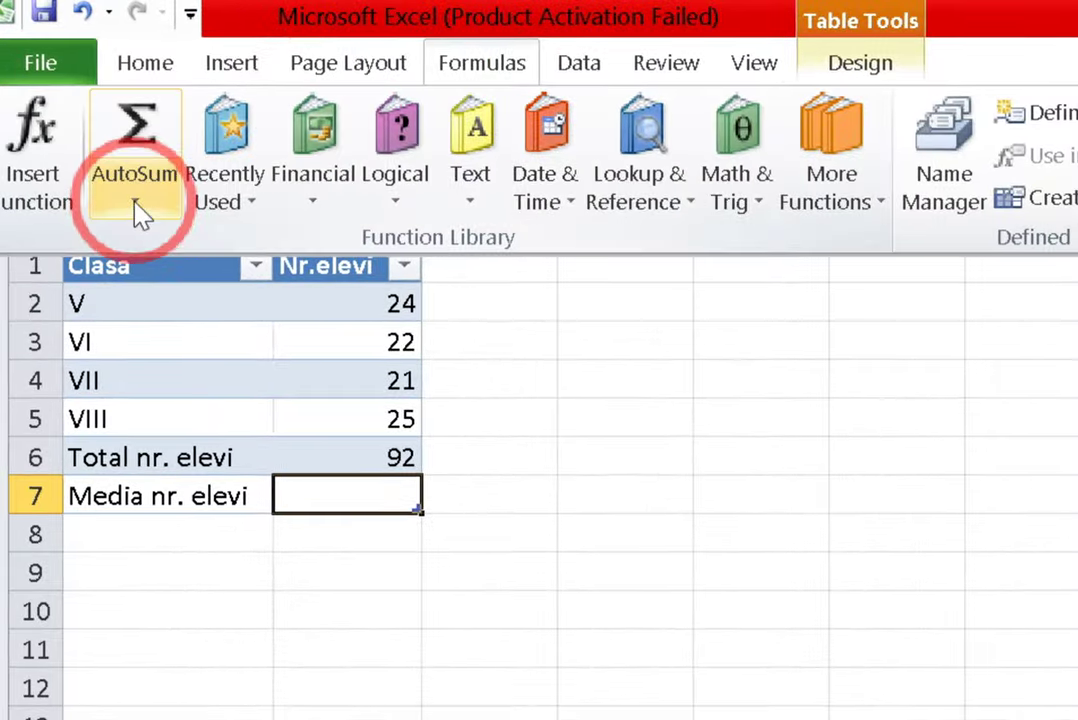
left_click(137, 210)
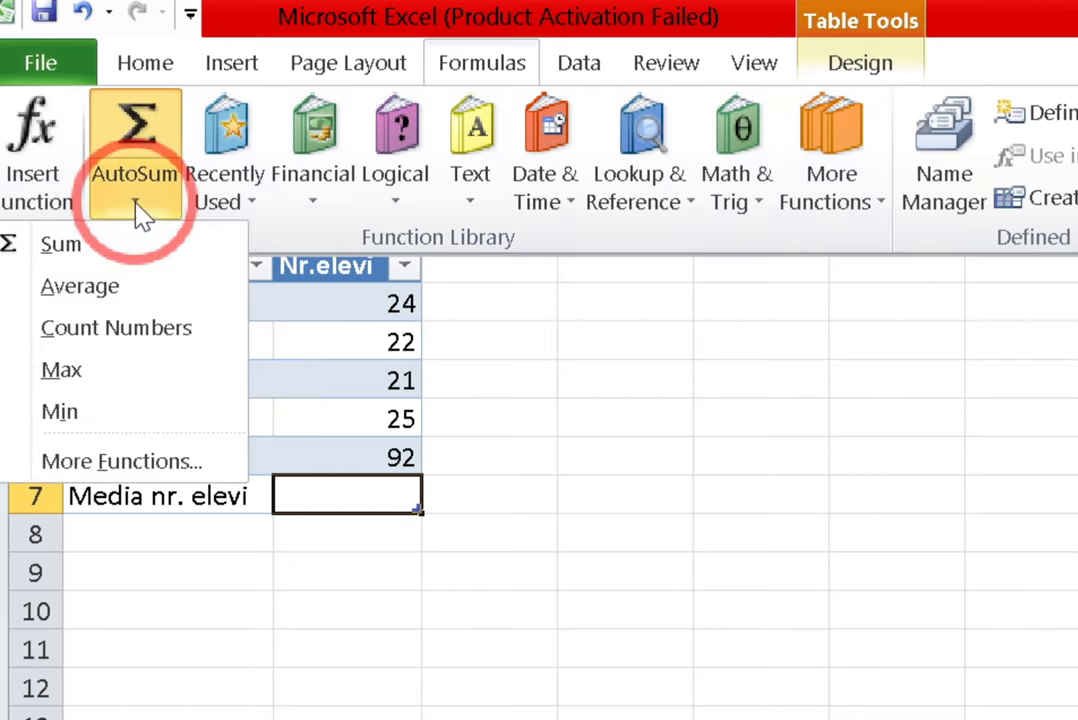
left_click(80, 287)
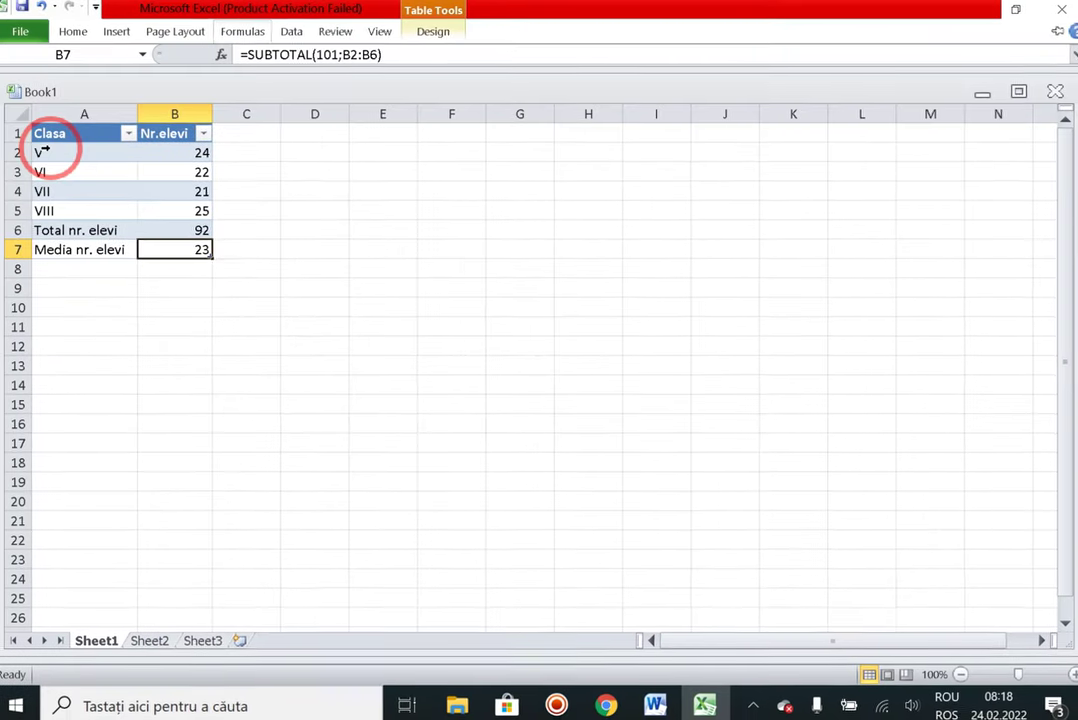
left_click(199, 244)
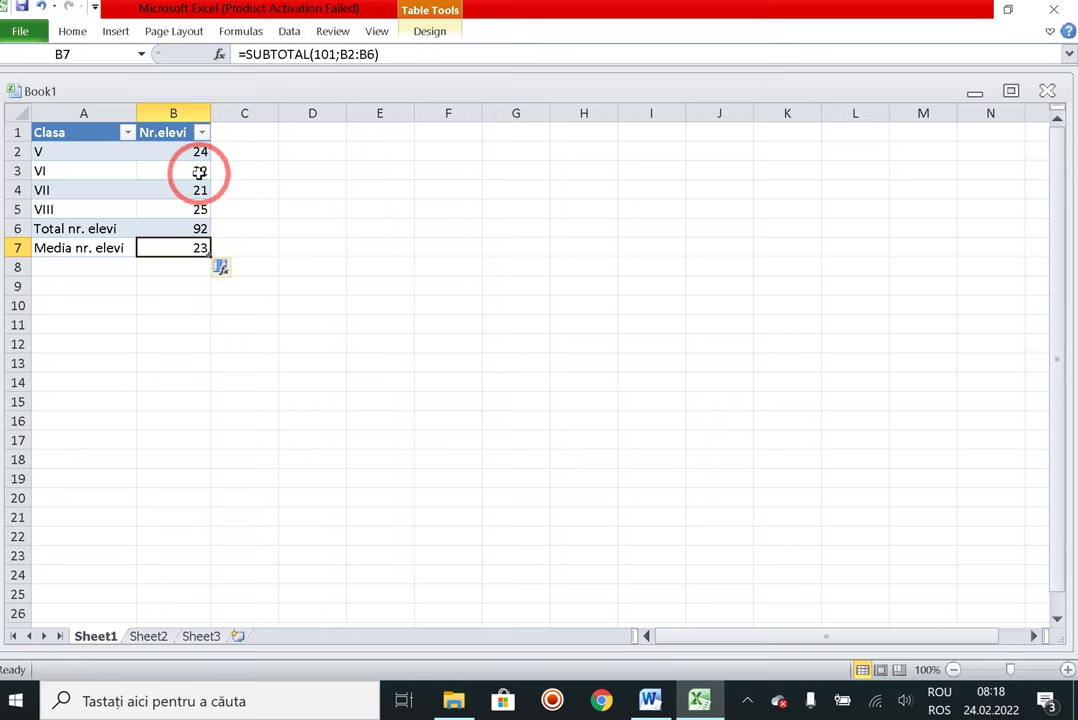
Compare the total and average formulas in B6 and B7
left_click(190, 229)
left_click(186, 246)
left_click(192, 228)
left_click(190, 248)
left_click(190, 227)
left_click(204, 243)
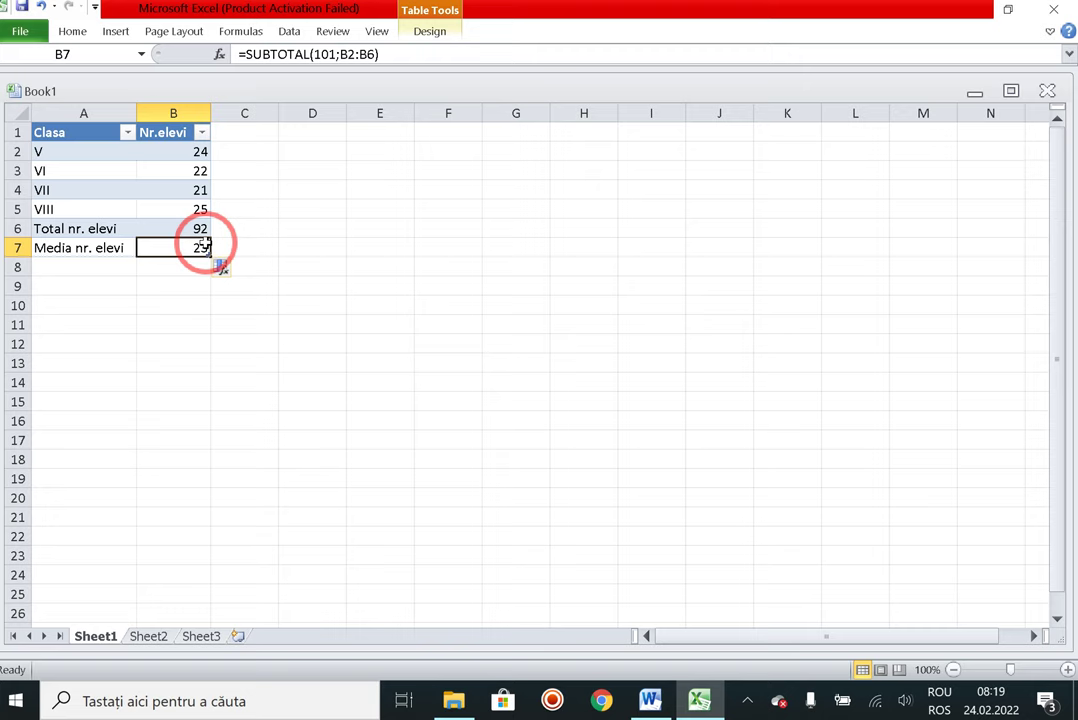
Replace the B6 total with =SUM(B3:B4), giving 43, and clear the B7 average
left_click(200, 226)
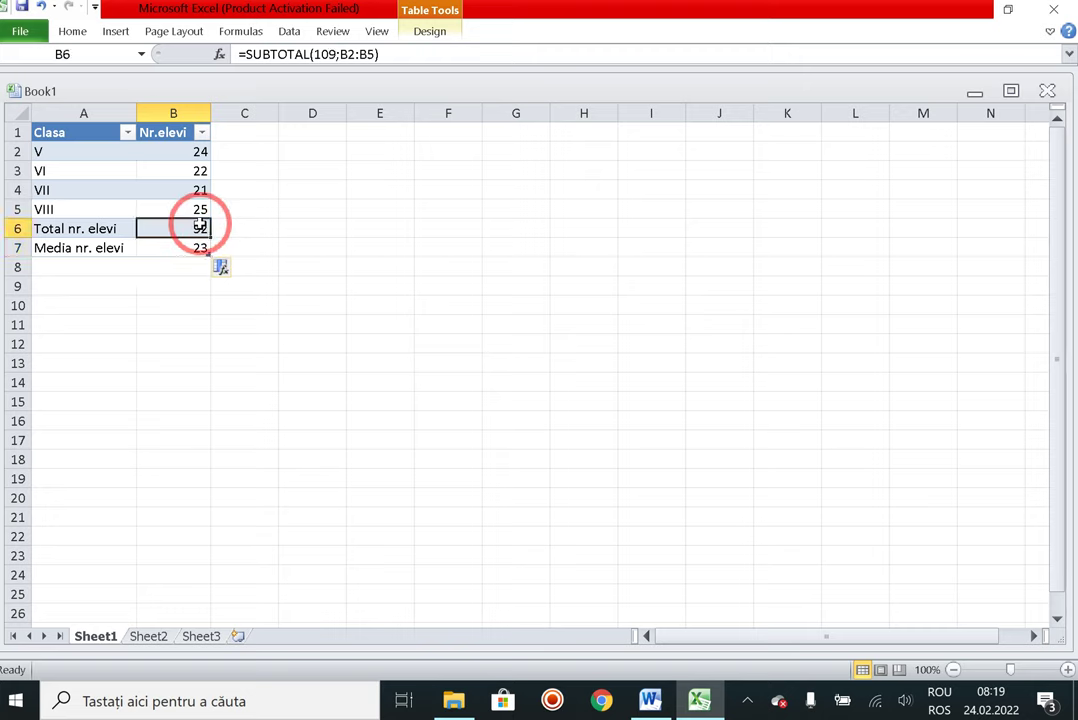
key("Delete")
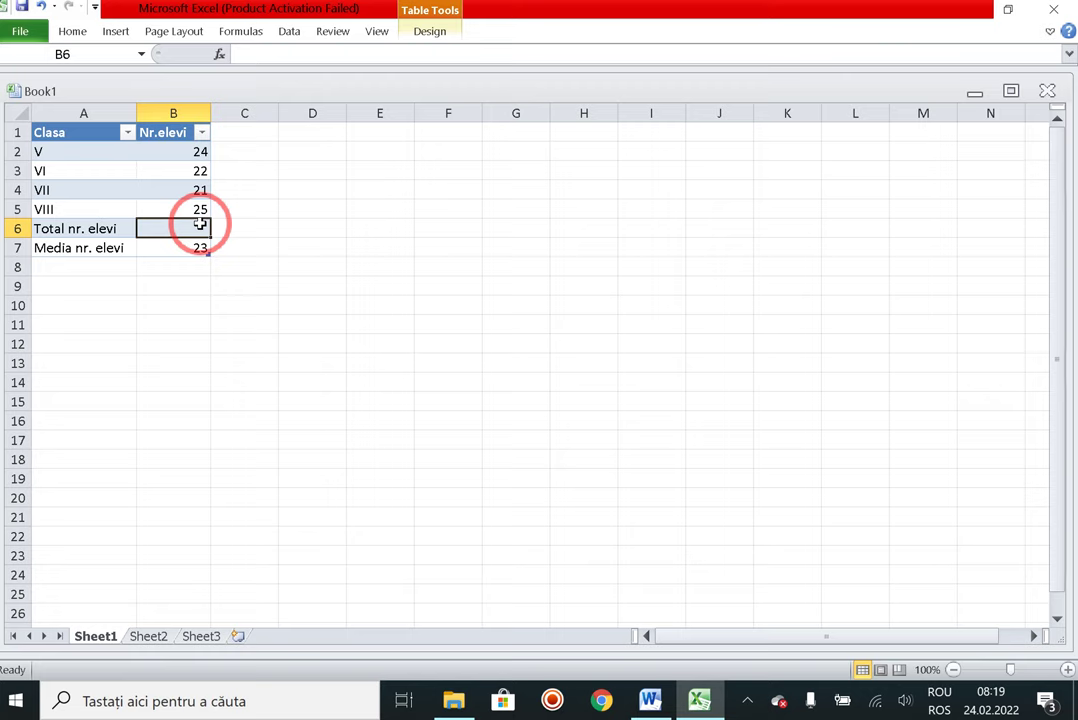
type("=")
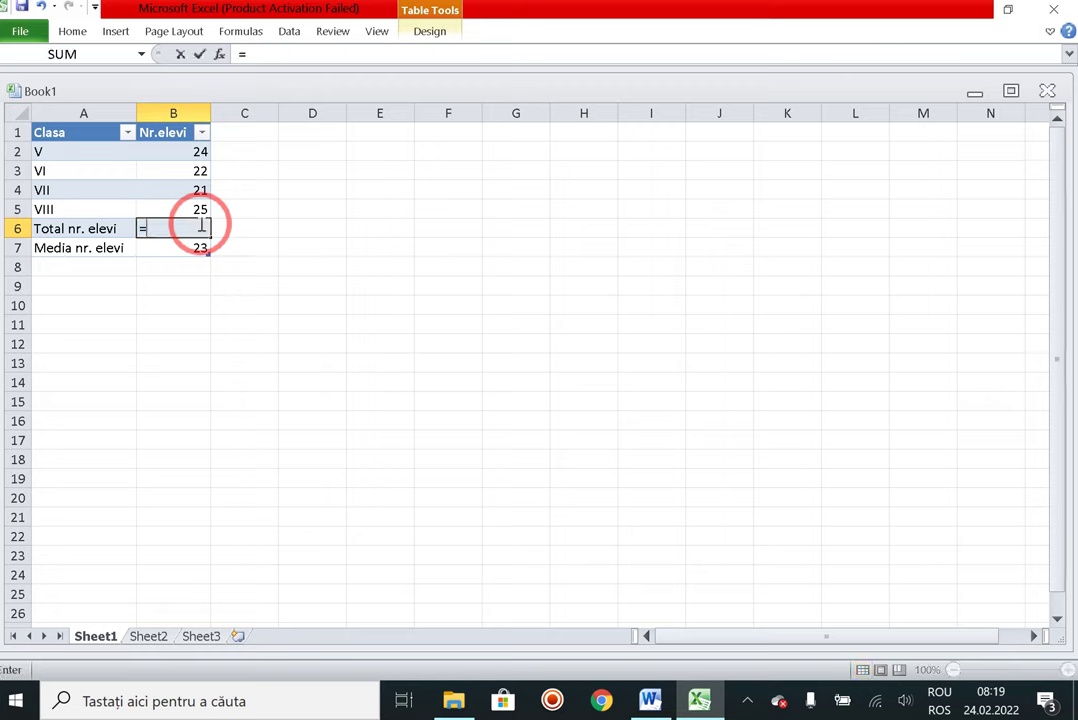
type("sum")
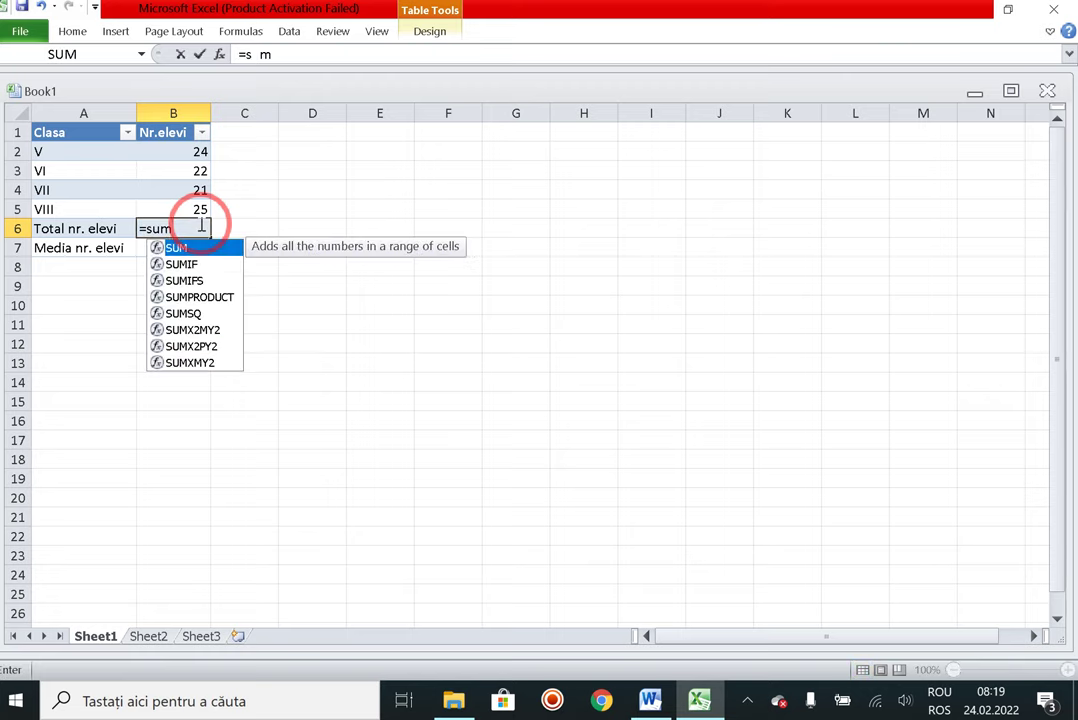
type("(")
key("BackSpace")
key("BackSpace")
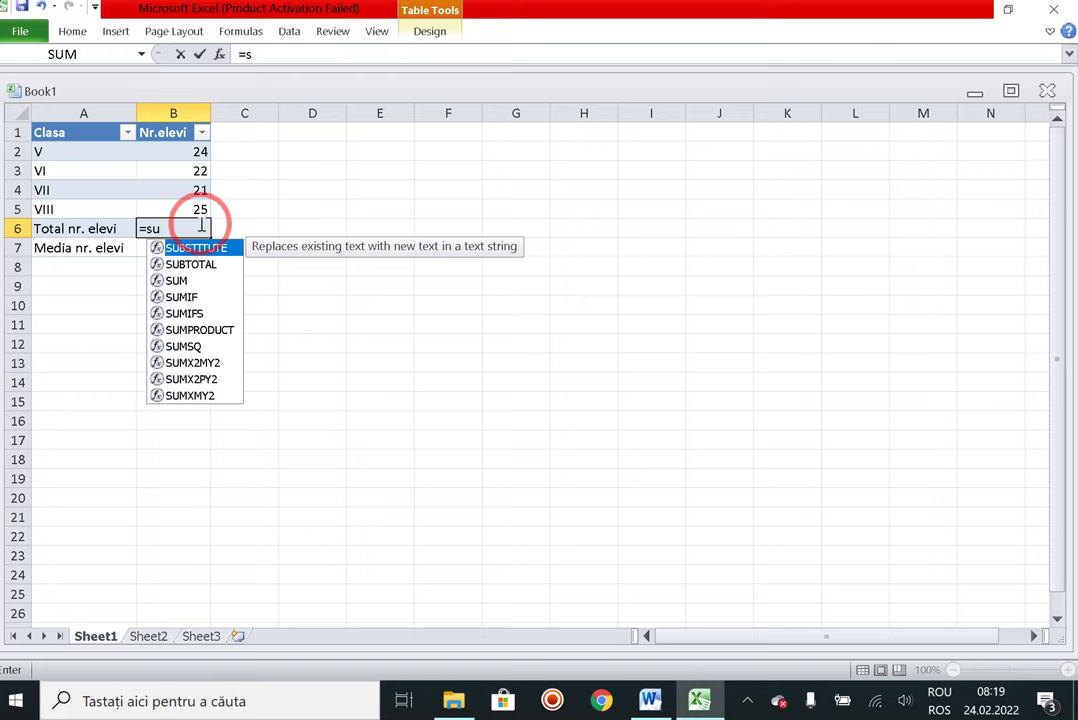
type("m(")
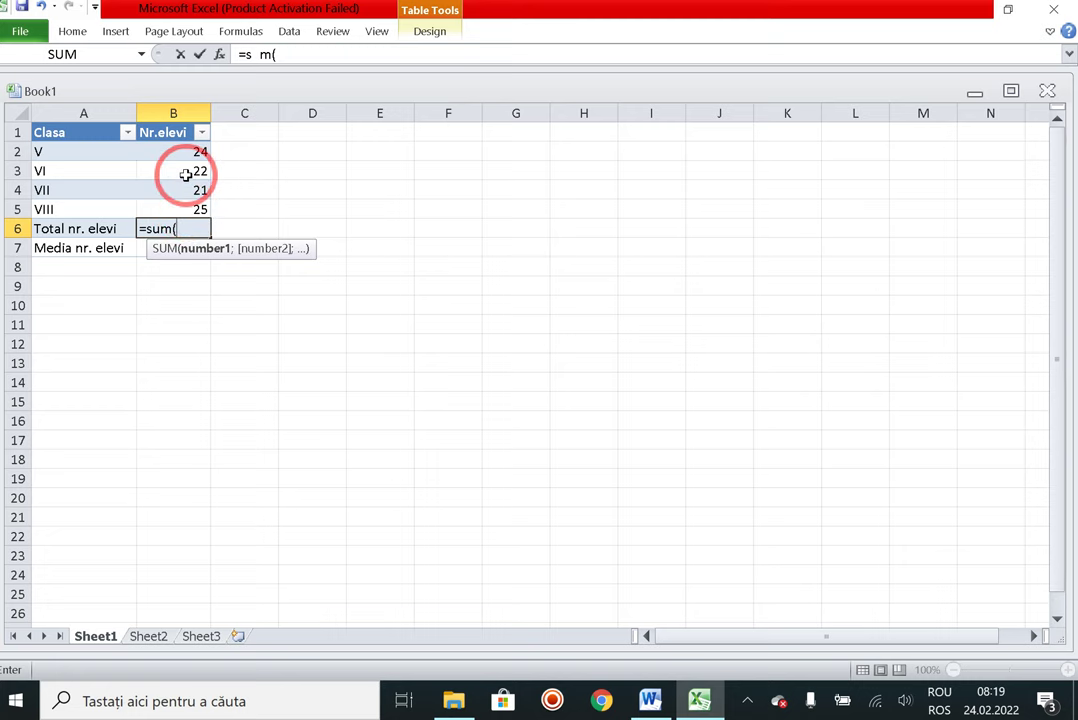
left_click_drag(186, 175, 186, 190)
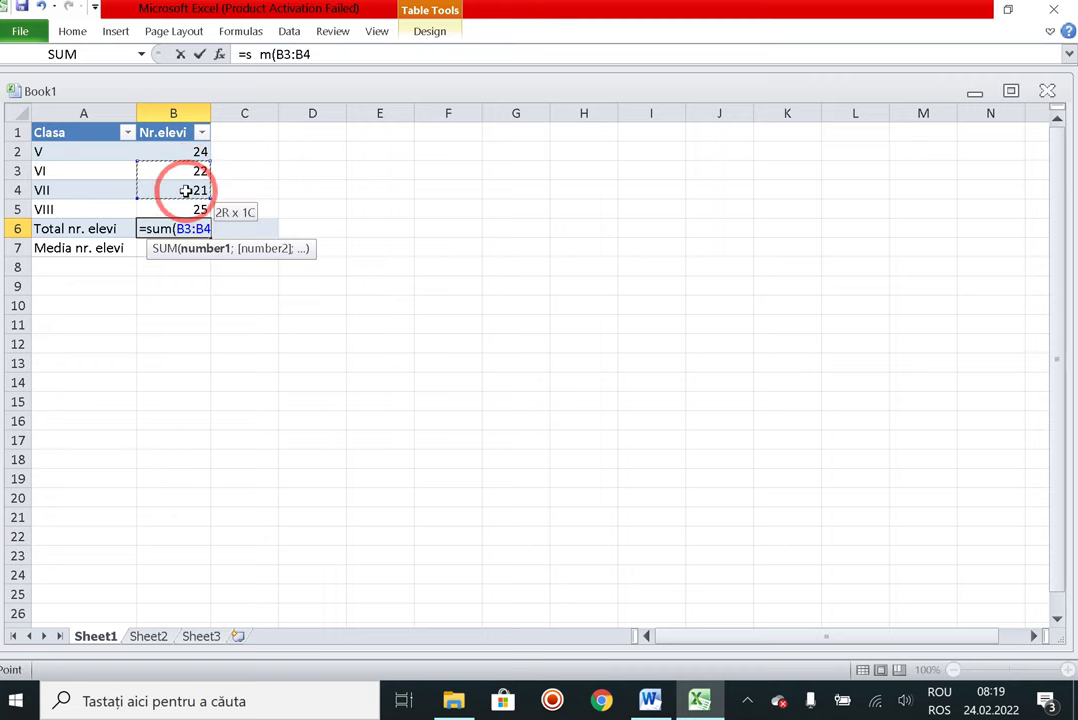
type(")")
key("Return")
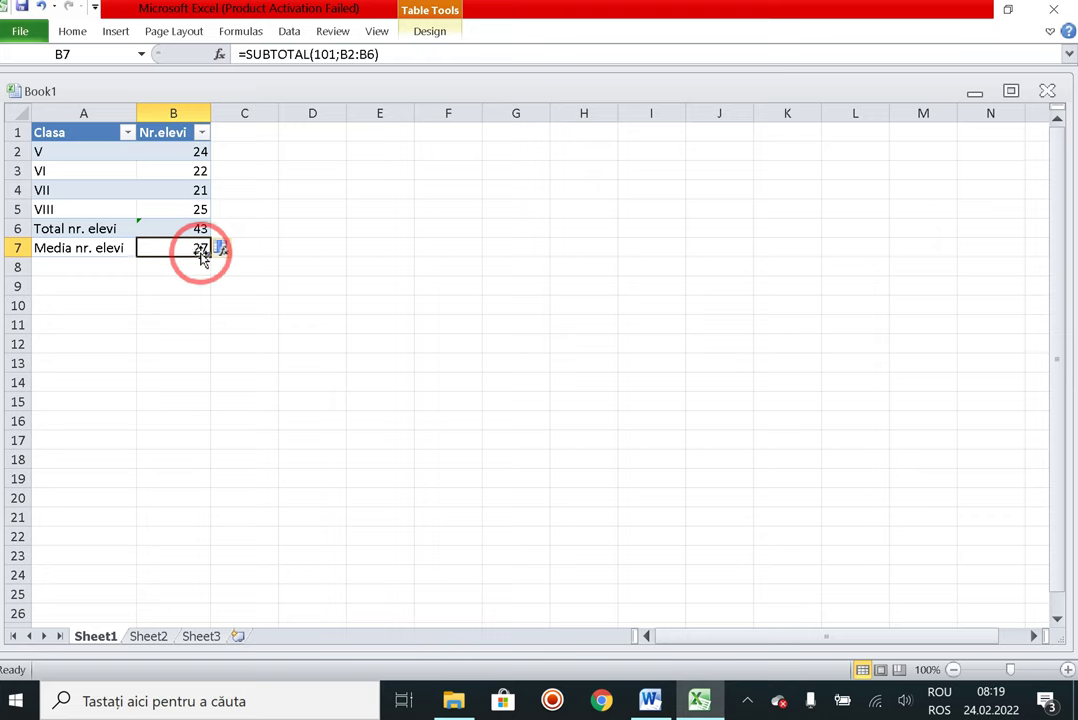
key("Delete")
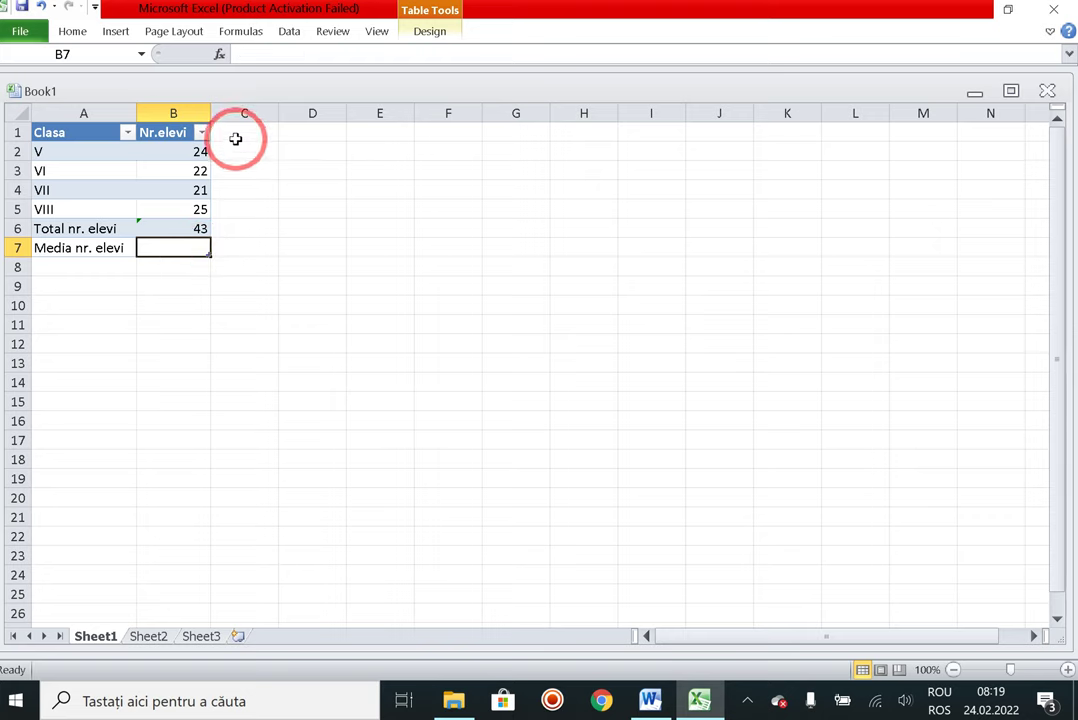
Extend the table into column C and head it Nr. porții
left_click(247, 134)
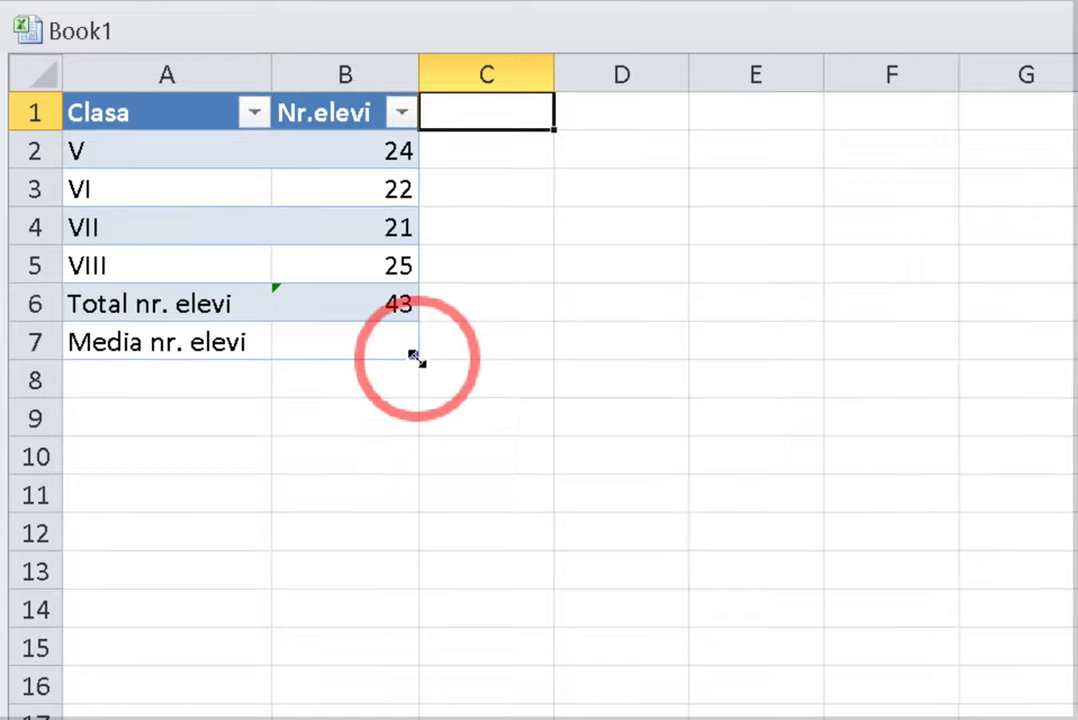
left_click_drag(209, 257, 267, 255)
left_click_drag(539, 359, 540, 360)
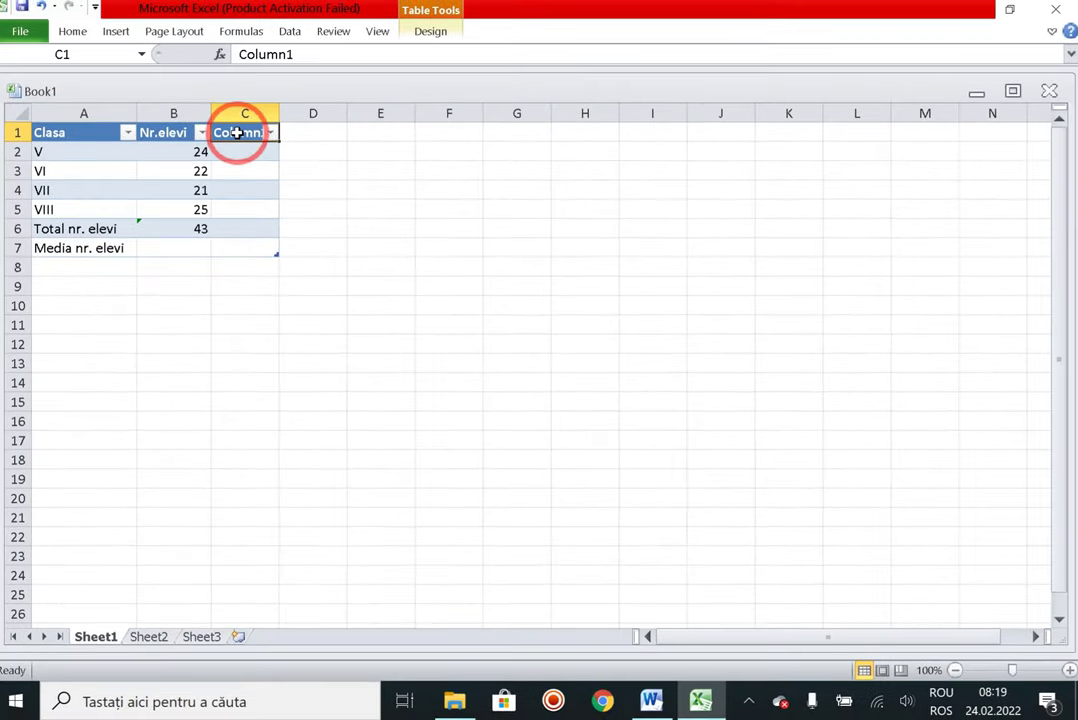
type("Nr. porții")
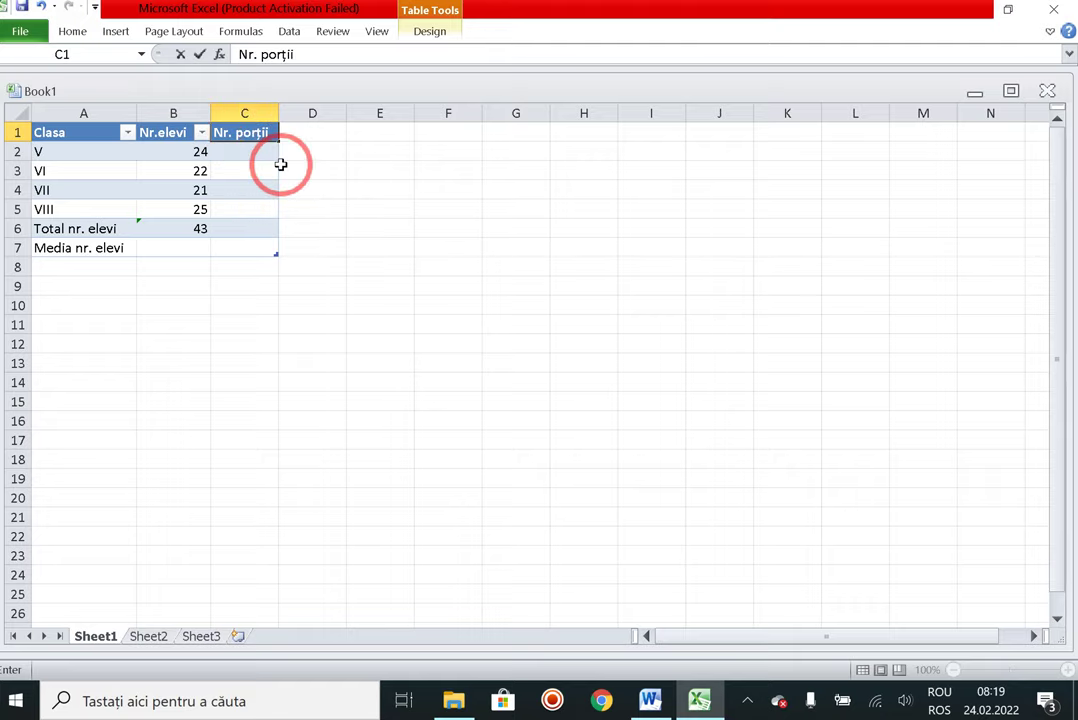
left_click(233, 158)
Enter portion counts 20, 18, 19 and 21 in C2:C5
type("20")
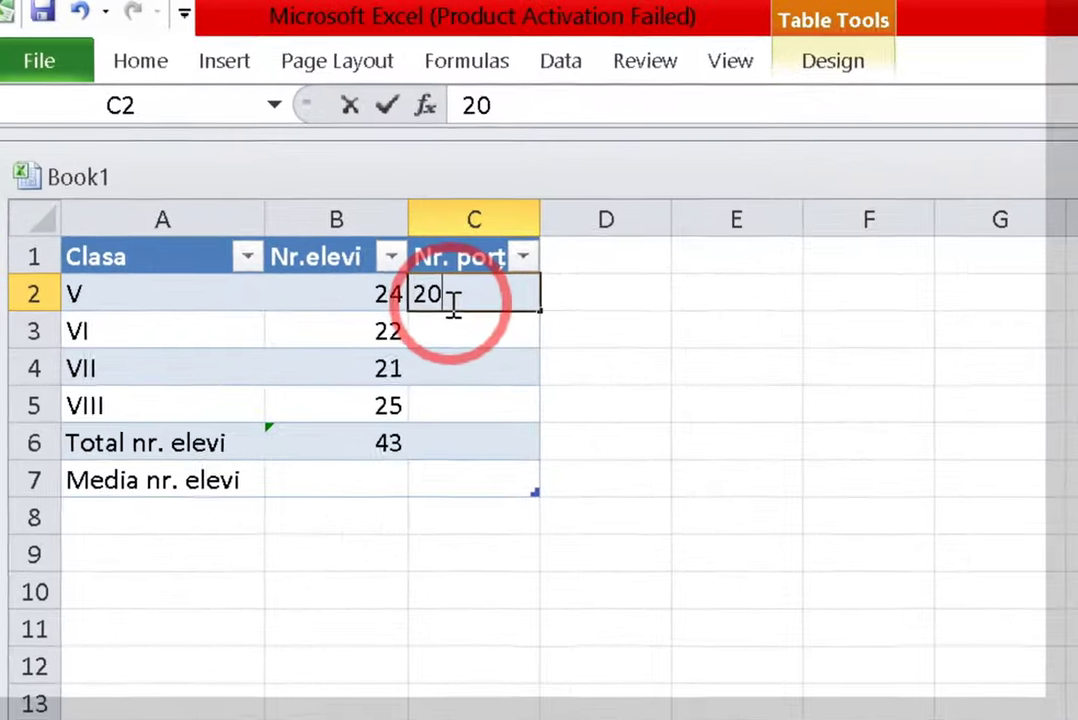
left_click(300, 221)
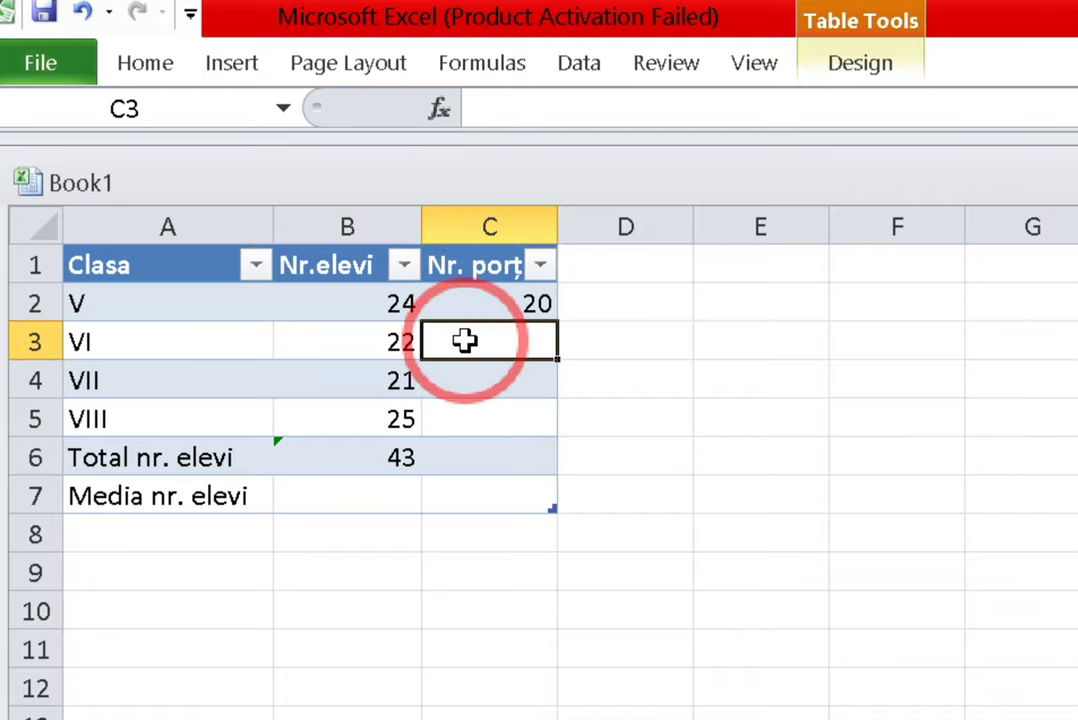
type("18")
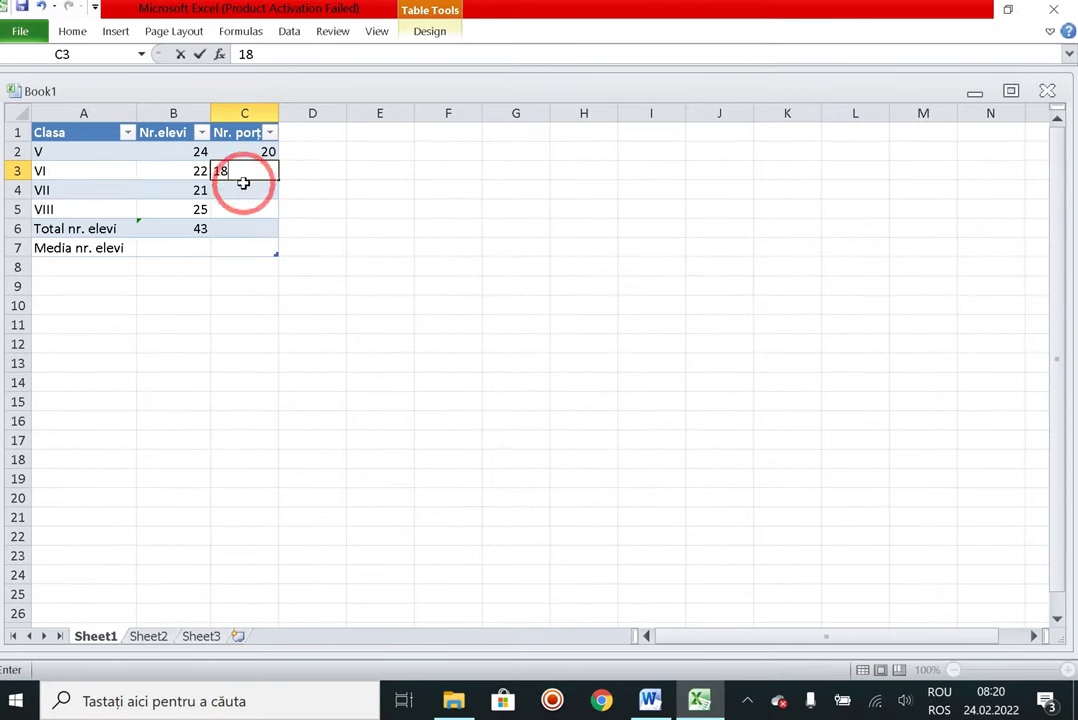
left_click(243, 200)
type("19")
left_click(252, 218)
type("21")
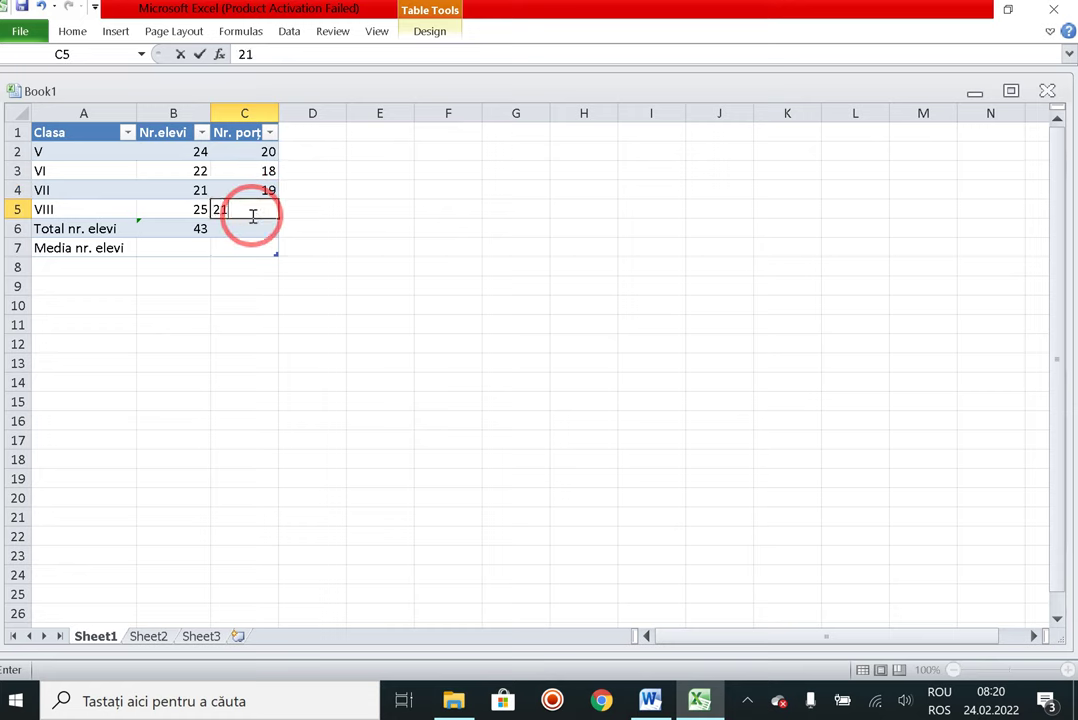
left_click(251, 232)
type("2")
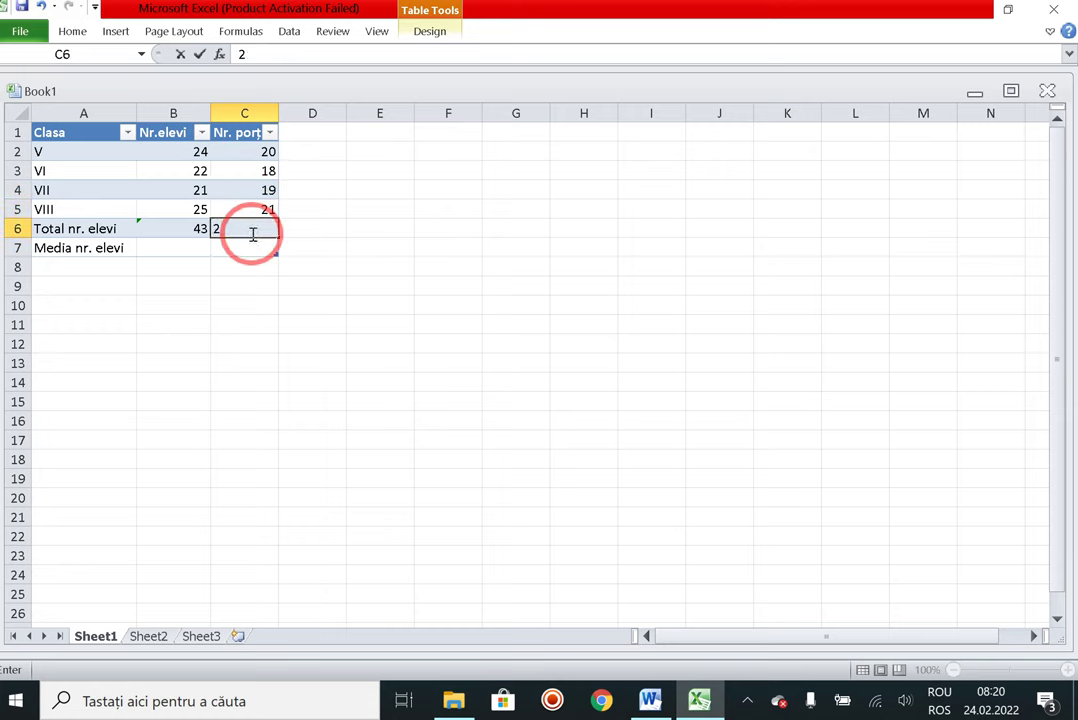
key("BackSpace")
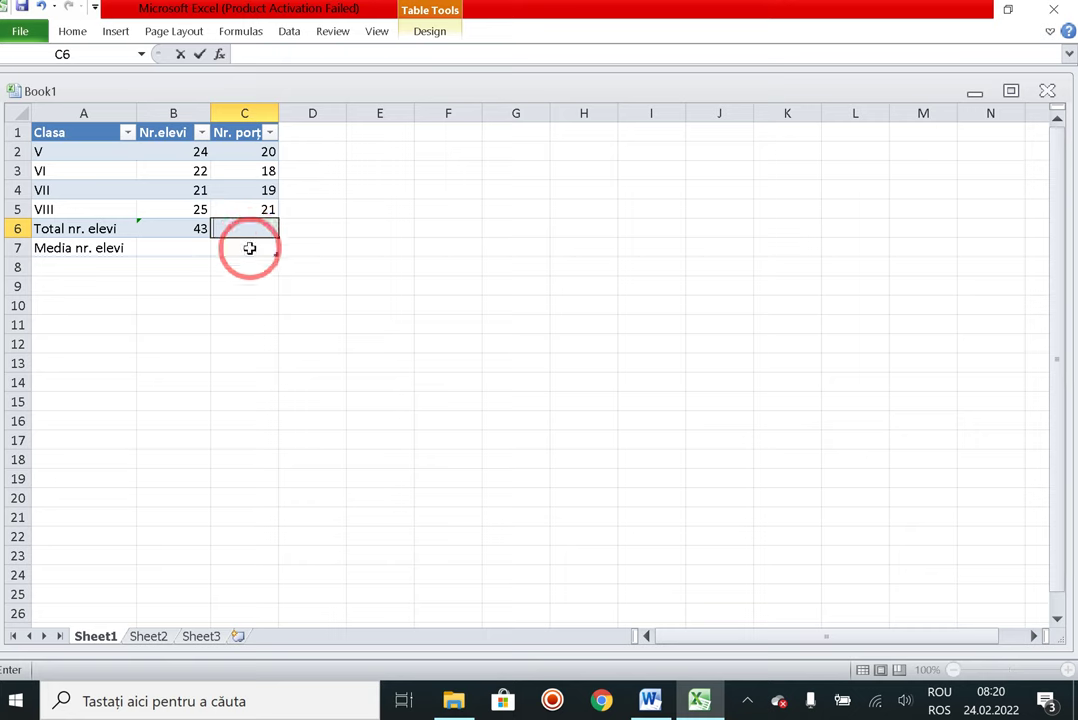
left_click(248, 246)
left_click(248, 228)
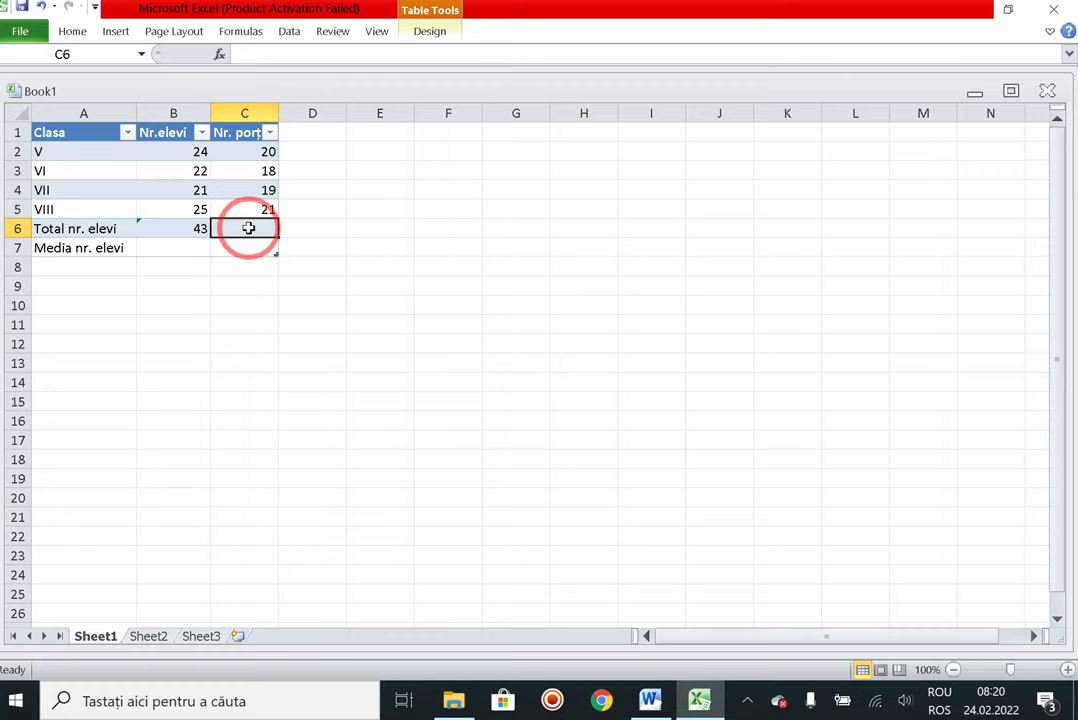
Enter =SUM(B3;C4;B5) in C6 to get a portions total of 66
type("=sum")
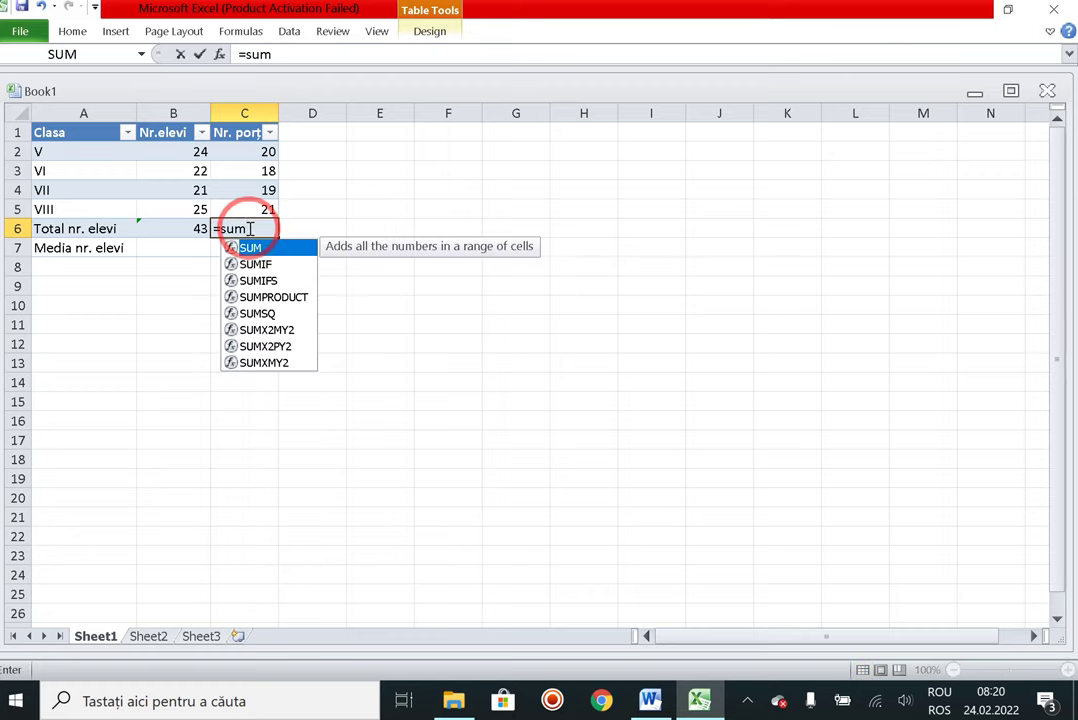
type("(")
left_click(182, 171)
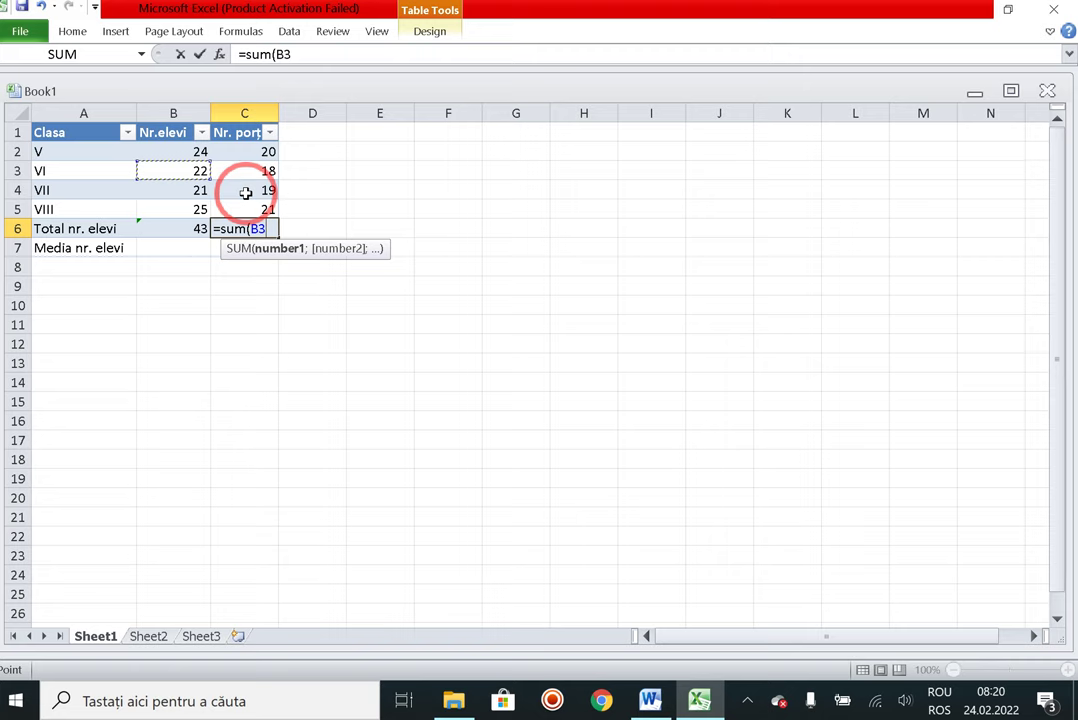
type(";")
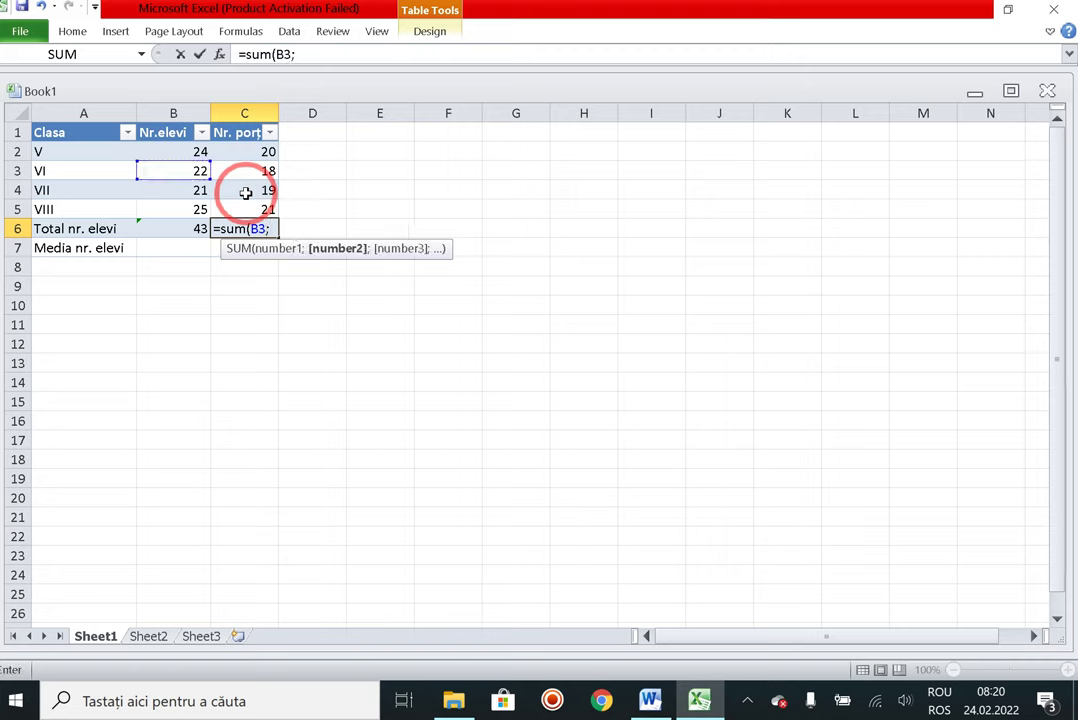
left_click(245, 193)
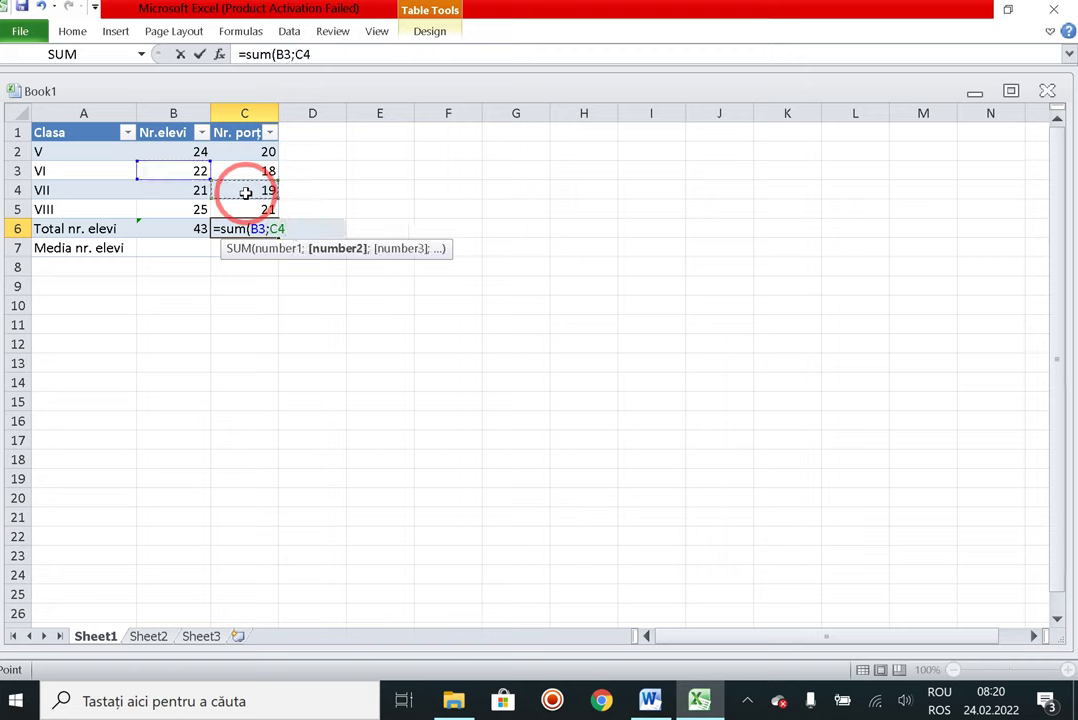
type(";")
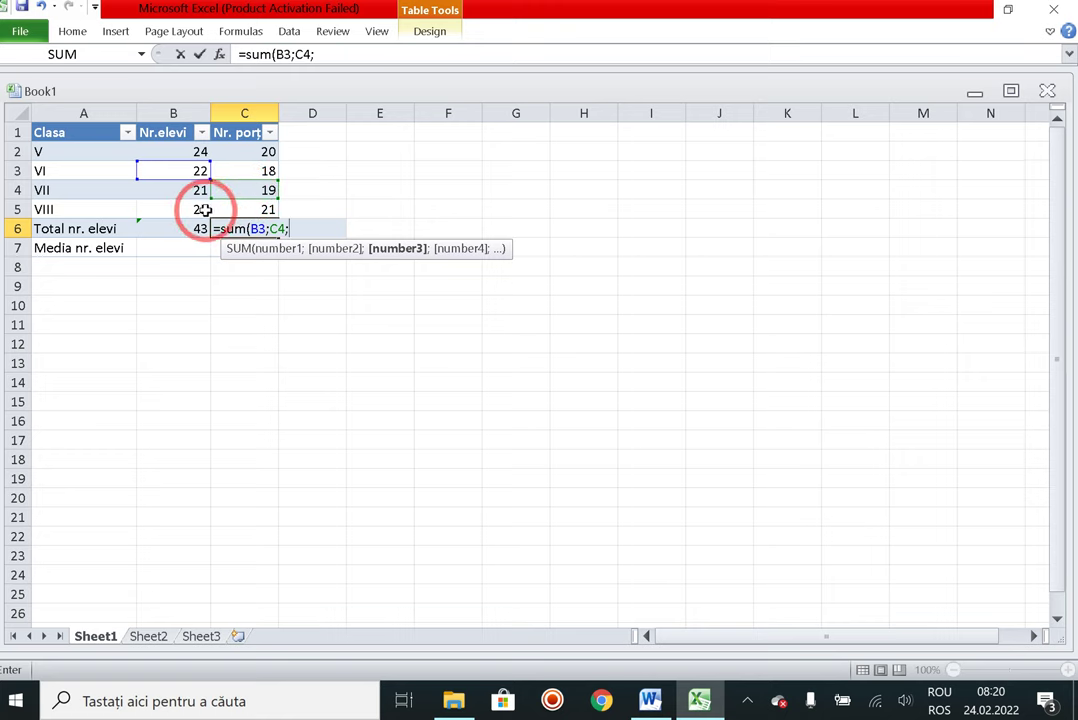
left_click(200, 210)
type(")")
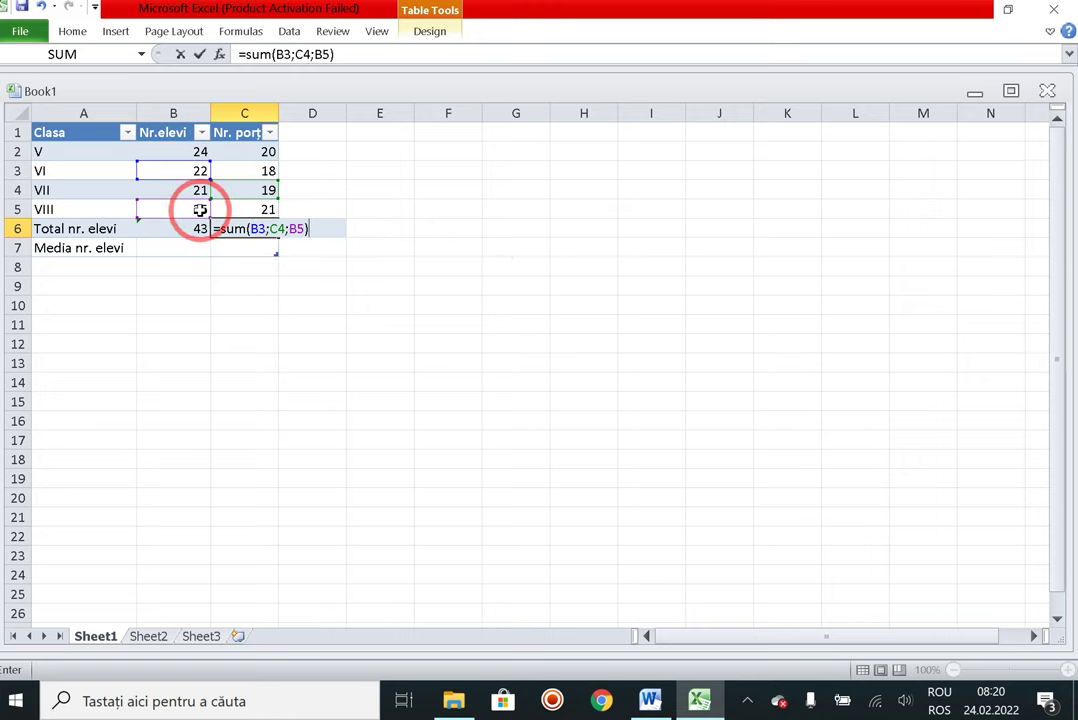
key("Return")
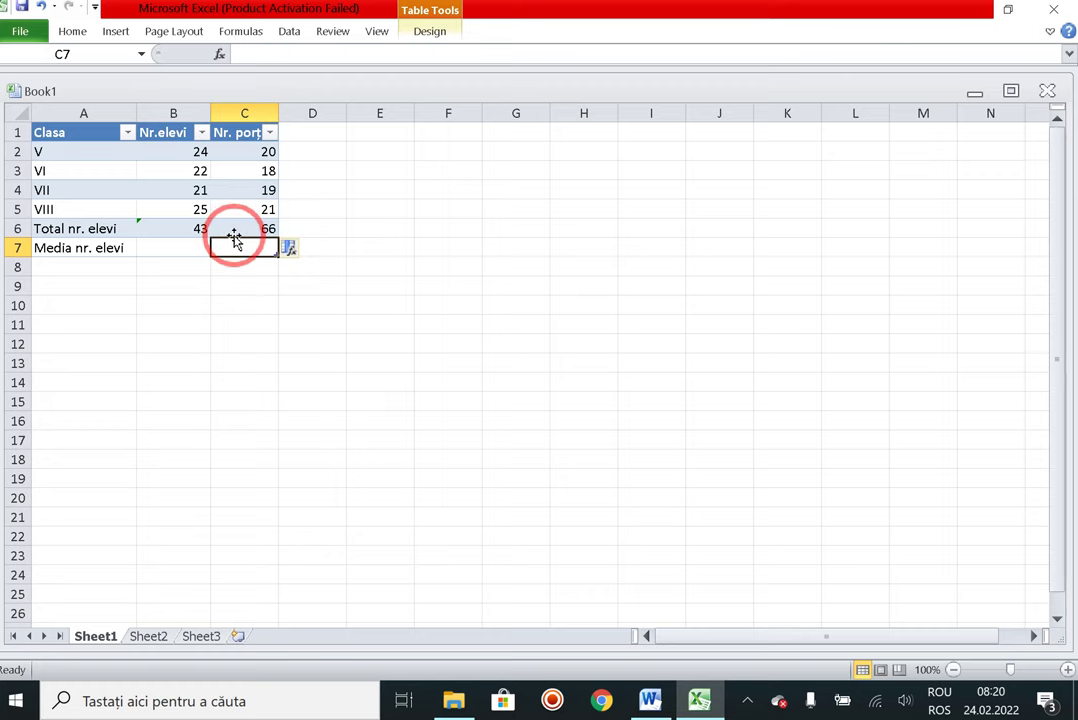
Enter =AVERAGE(B2;C3;C4) in C7 (20,33333), then clear C7 again
type("=")
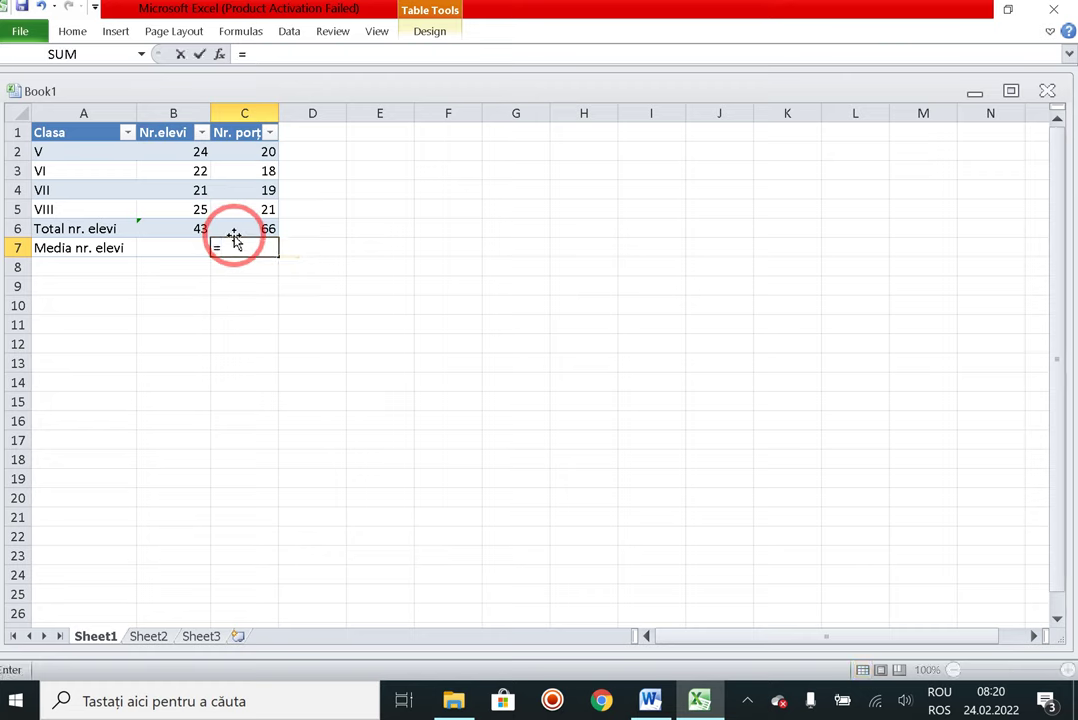
type("ave")
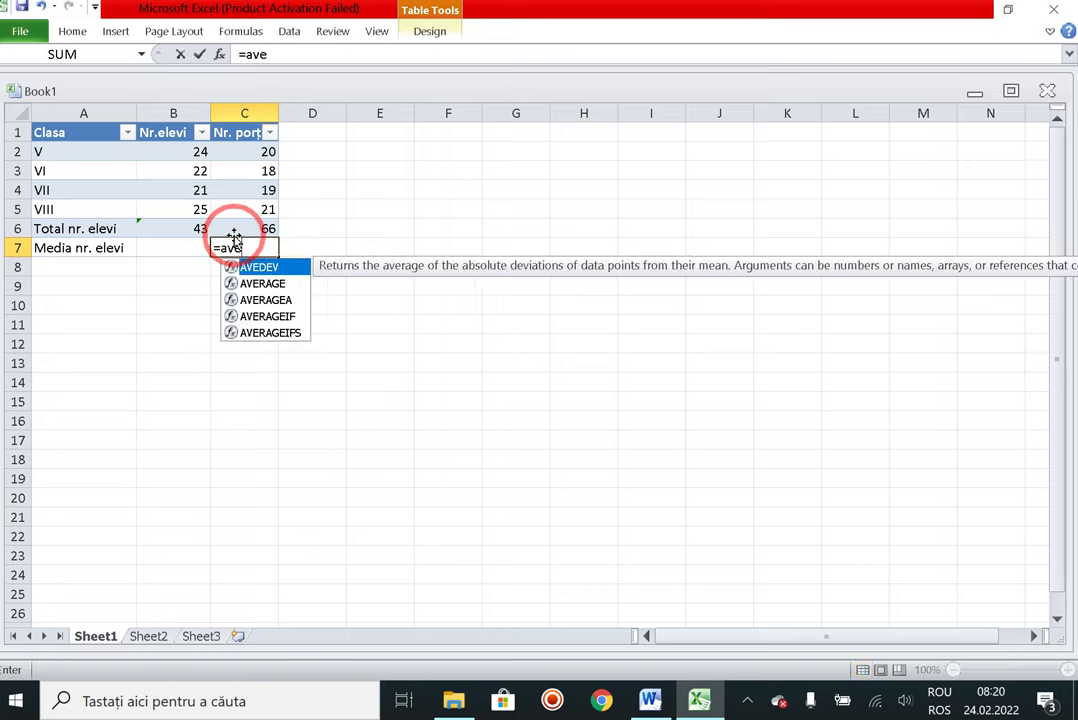
type("rage")
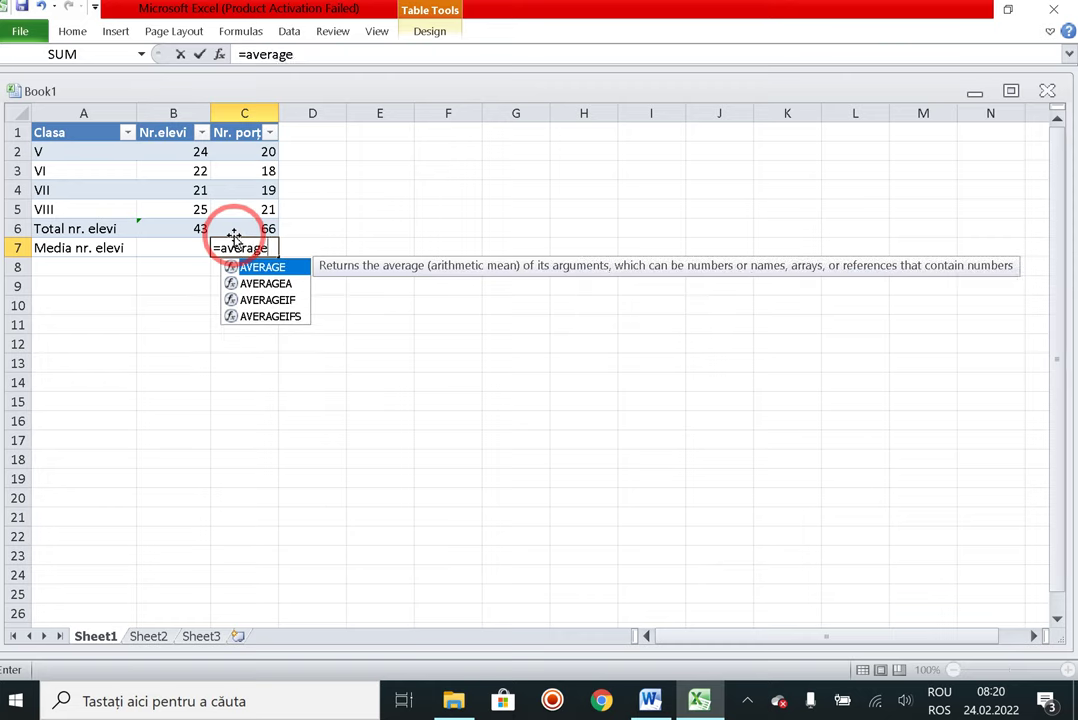
type("(")
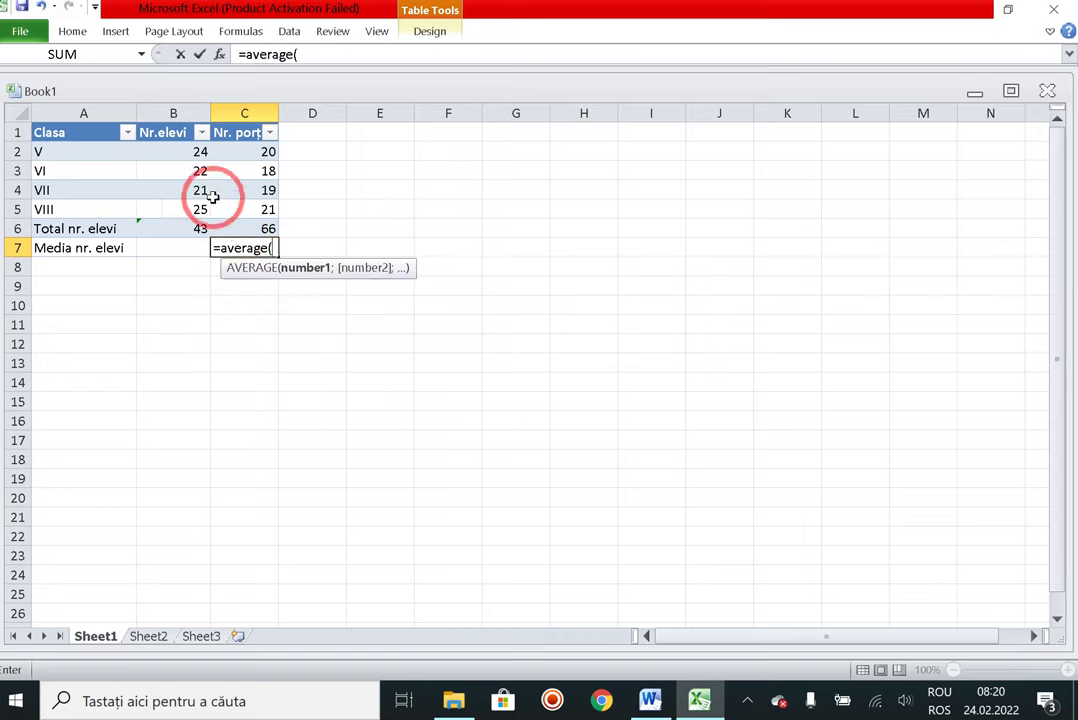
left_click(188, 159)
type(";")
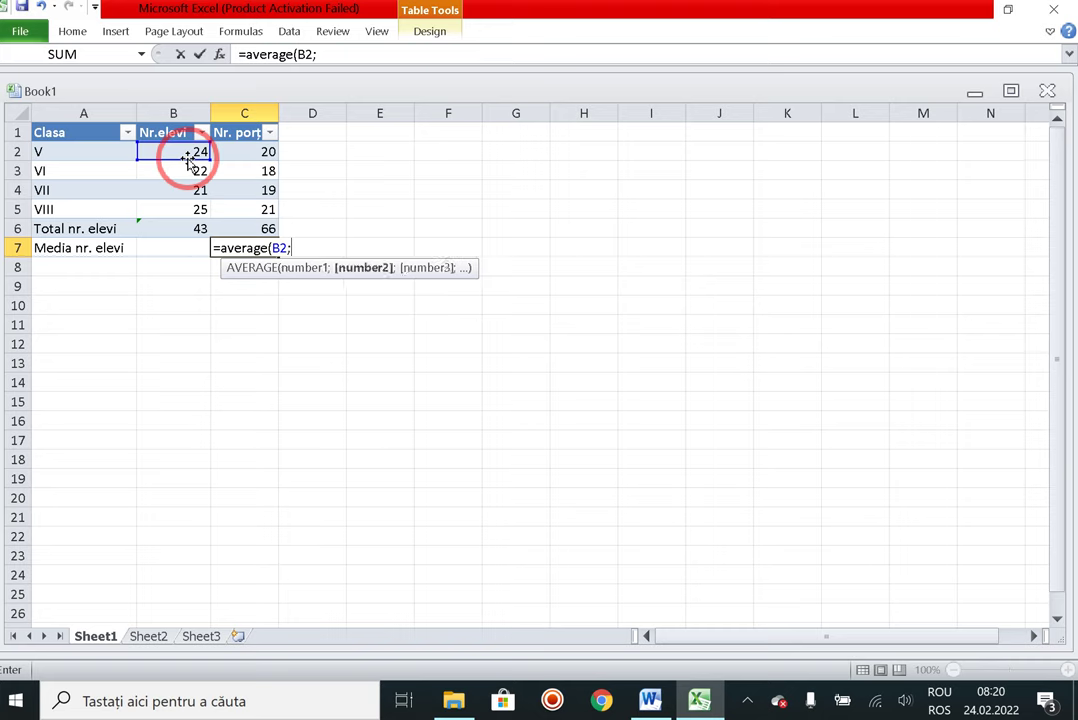
left_click(260, 174)
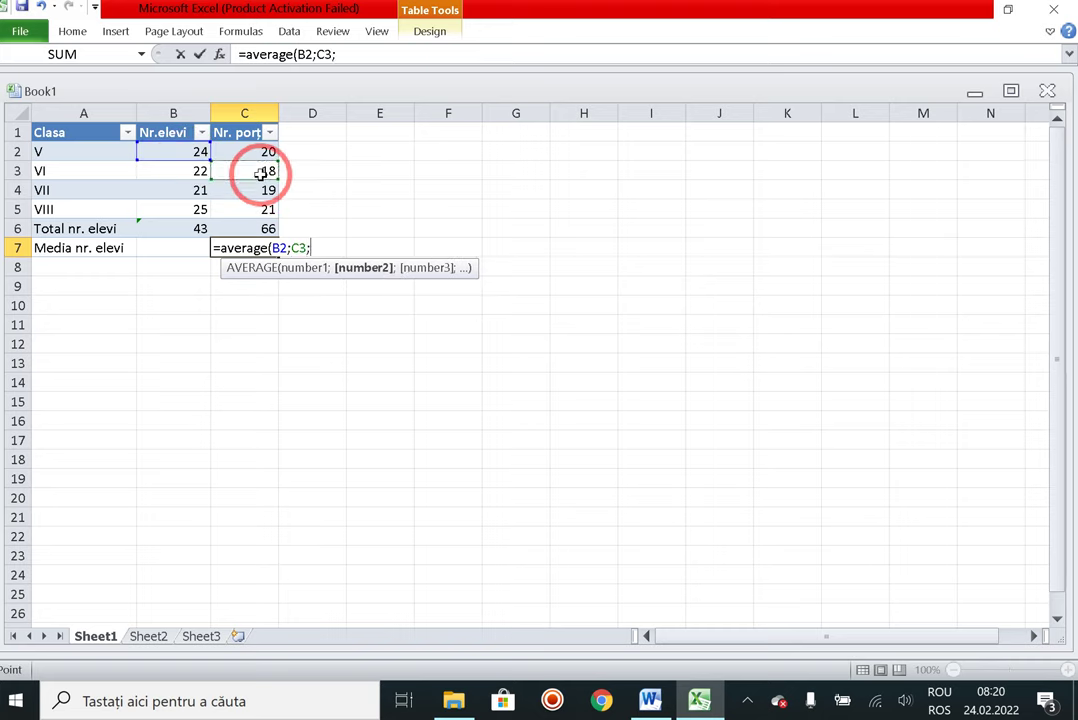
type(";")
left_click(254, 191)
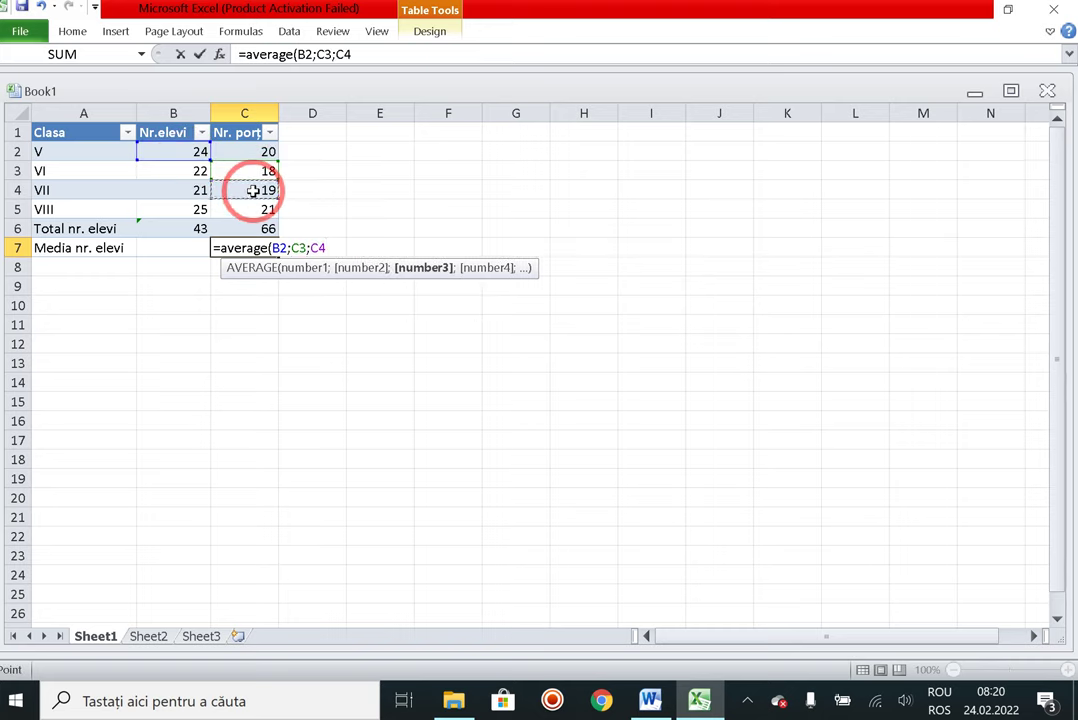
type(")")
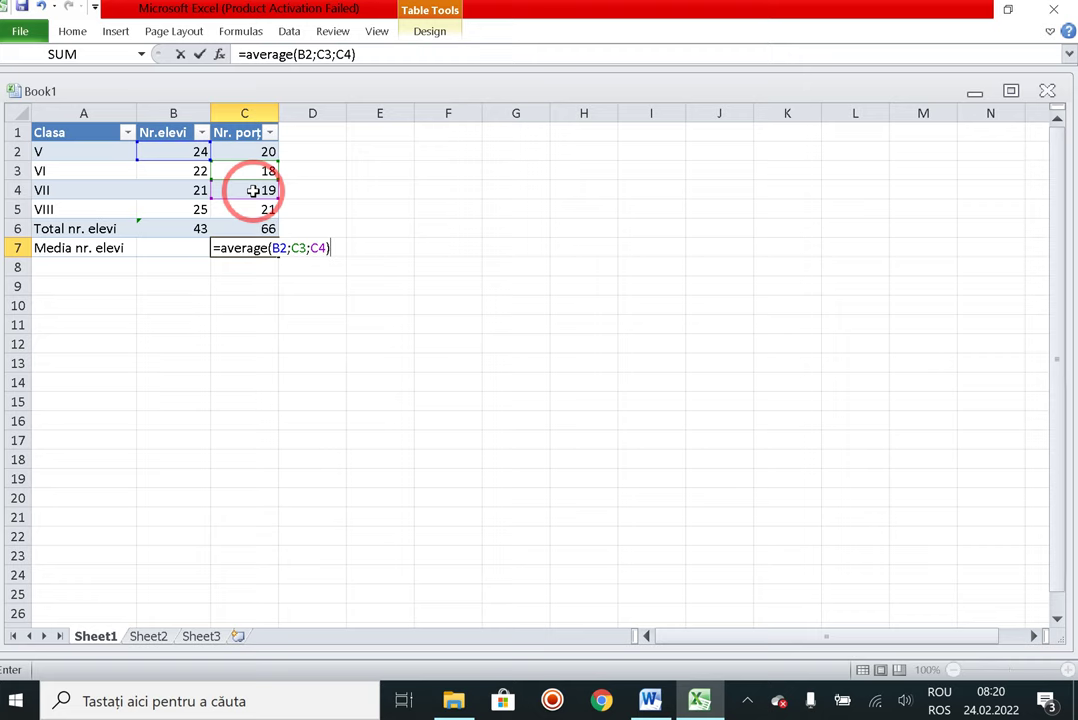
key("Return")
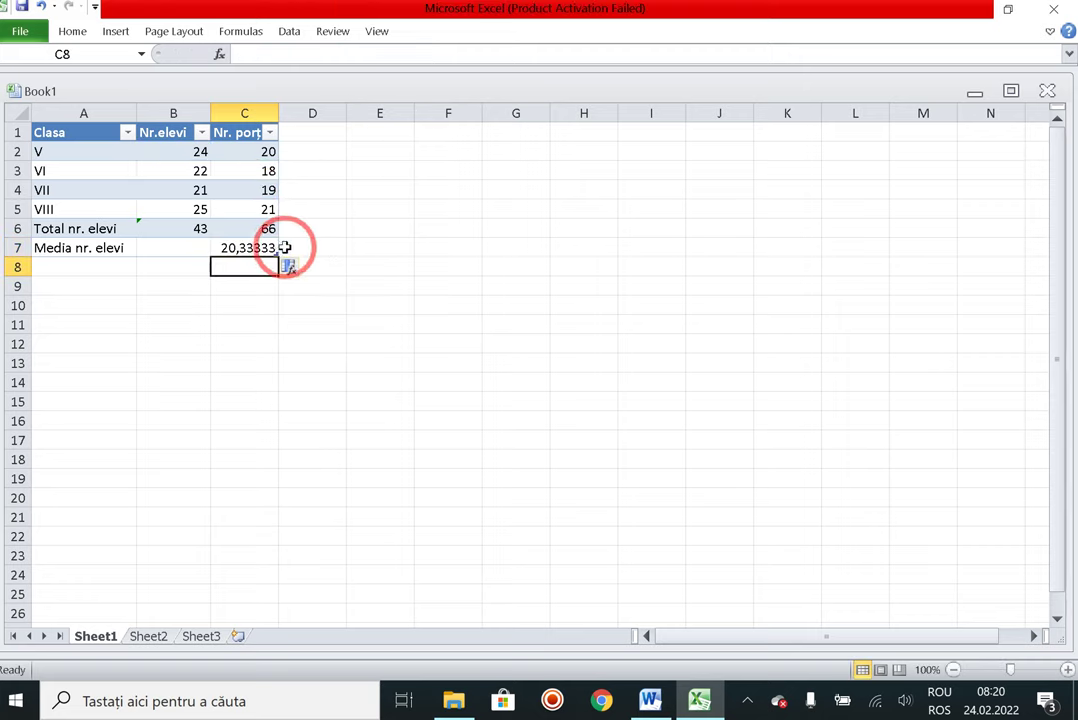
left_click(232, 247)
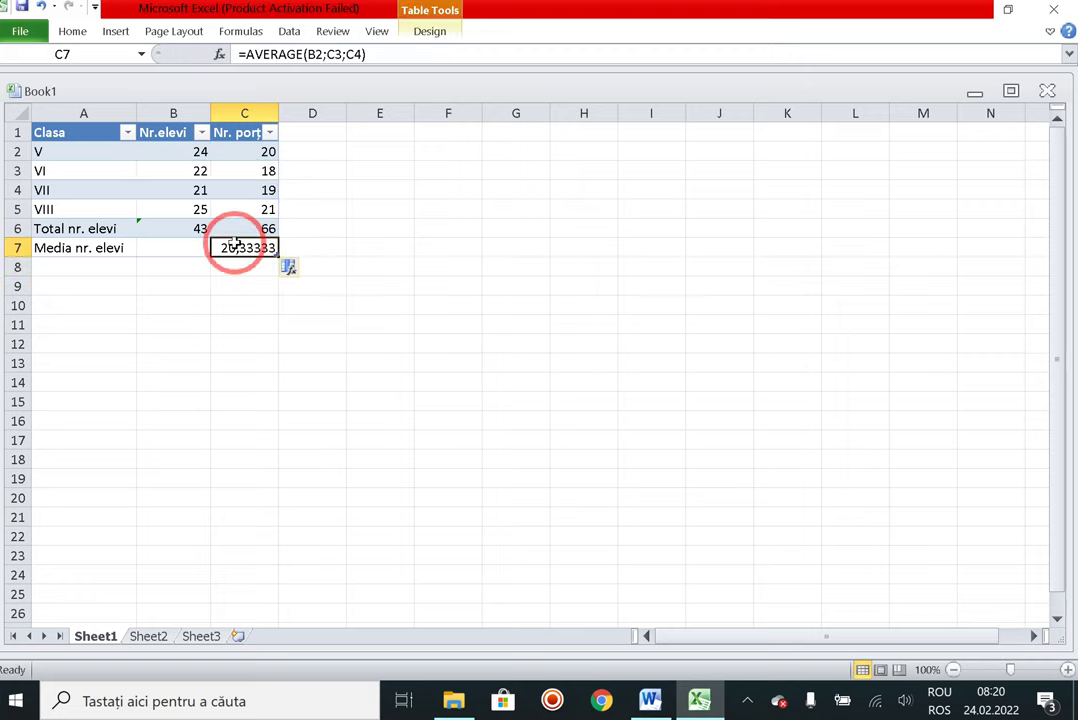
key("Delete")
Try AutoSum Average and Max in C7, then settle on Min, showing 18
left_click(240, 32)
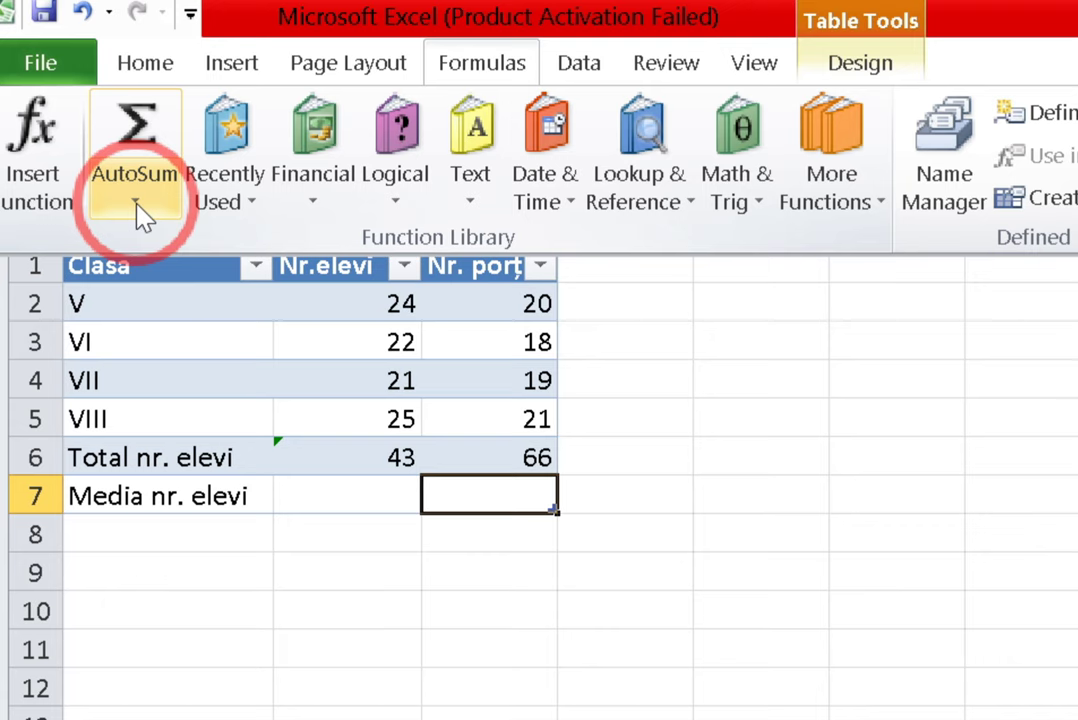
left_click(137, 203)
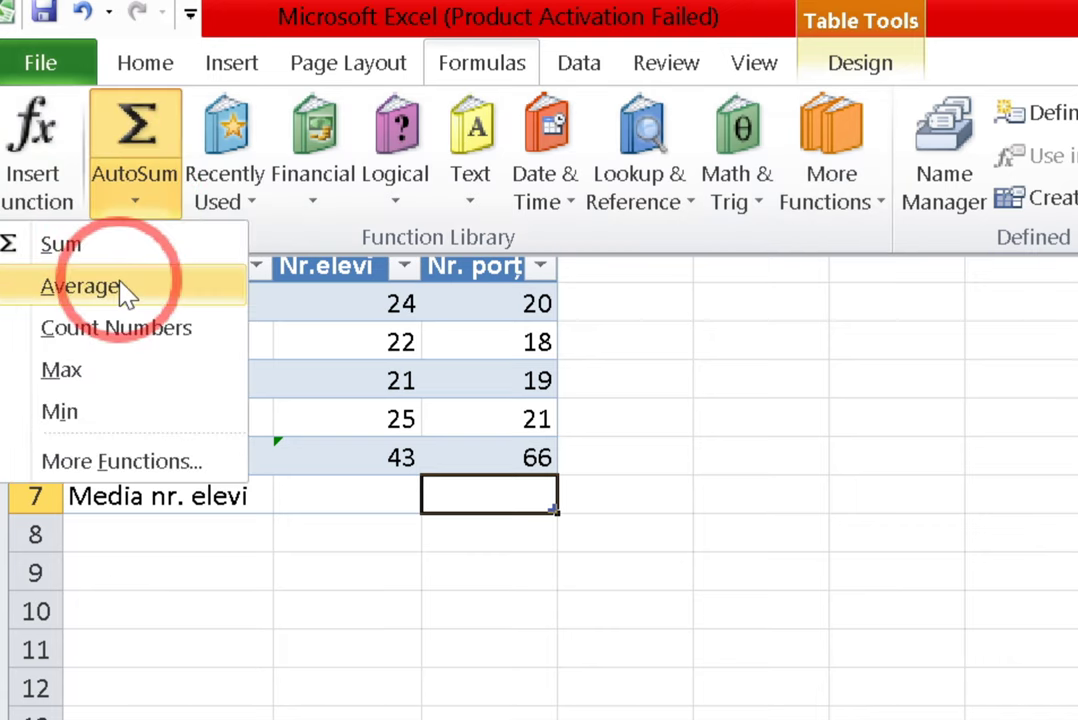
left_click(125, 288)
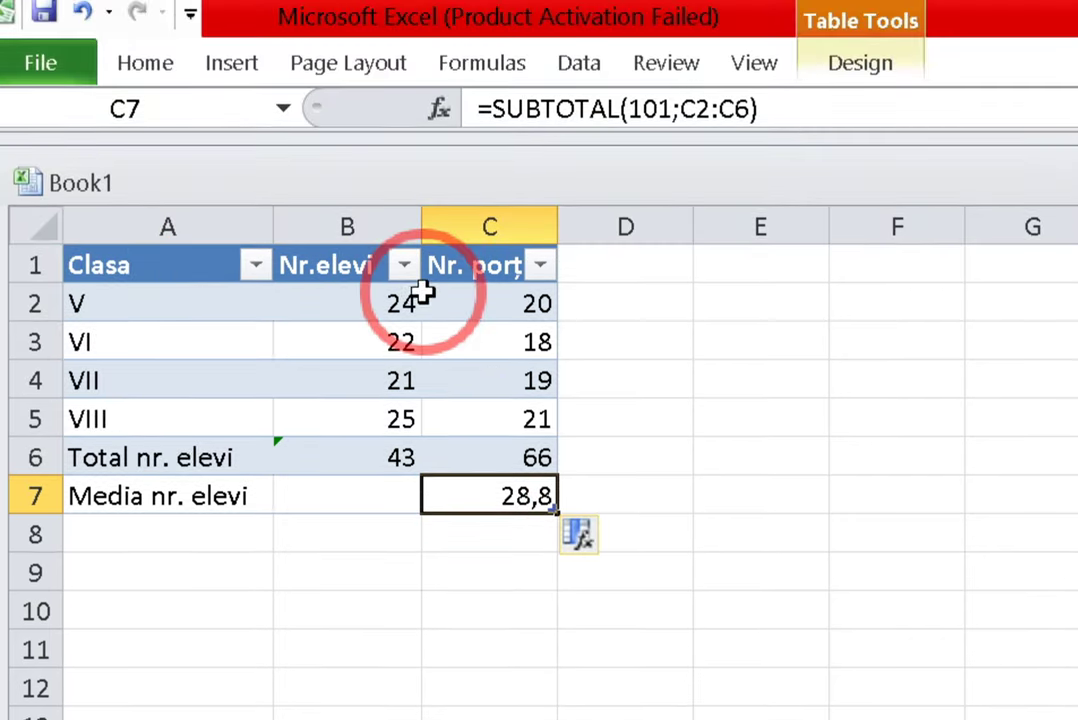
left_click(476, 63)
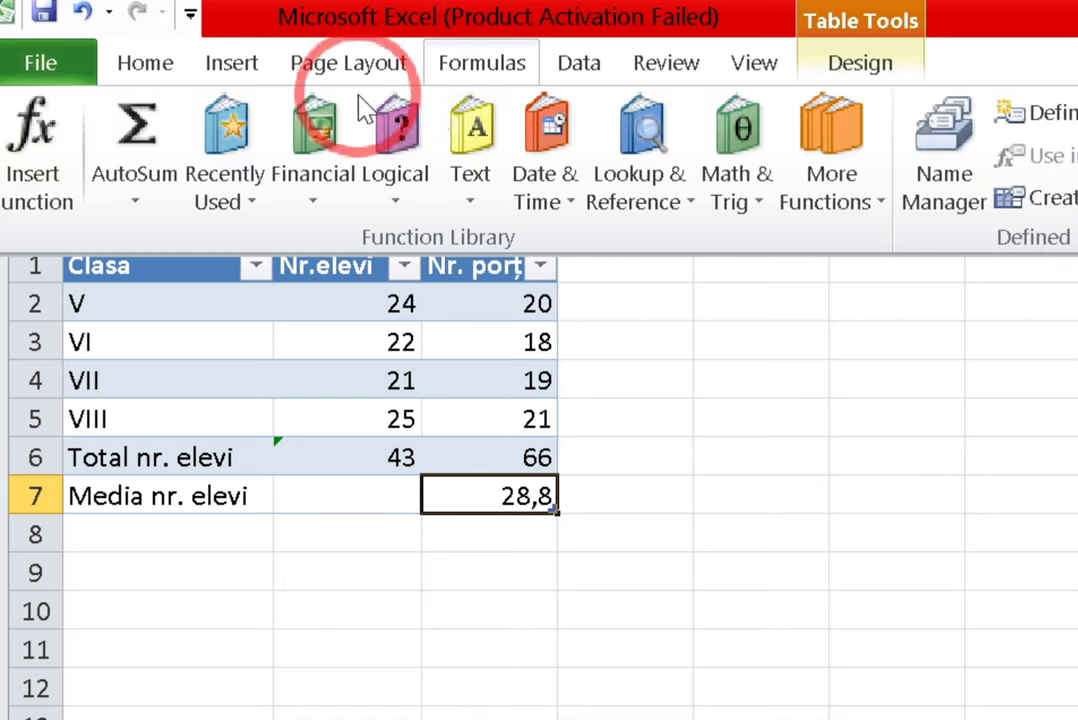
left_click(135, 200)
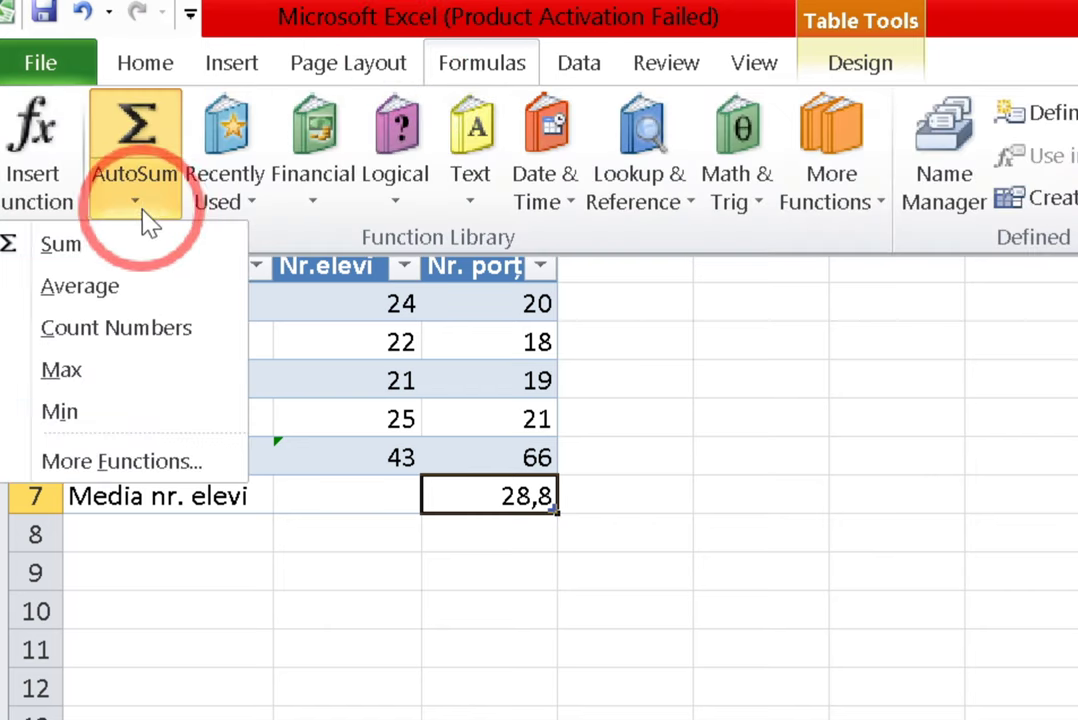
left_click(128, 371)
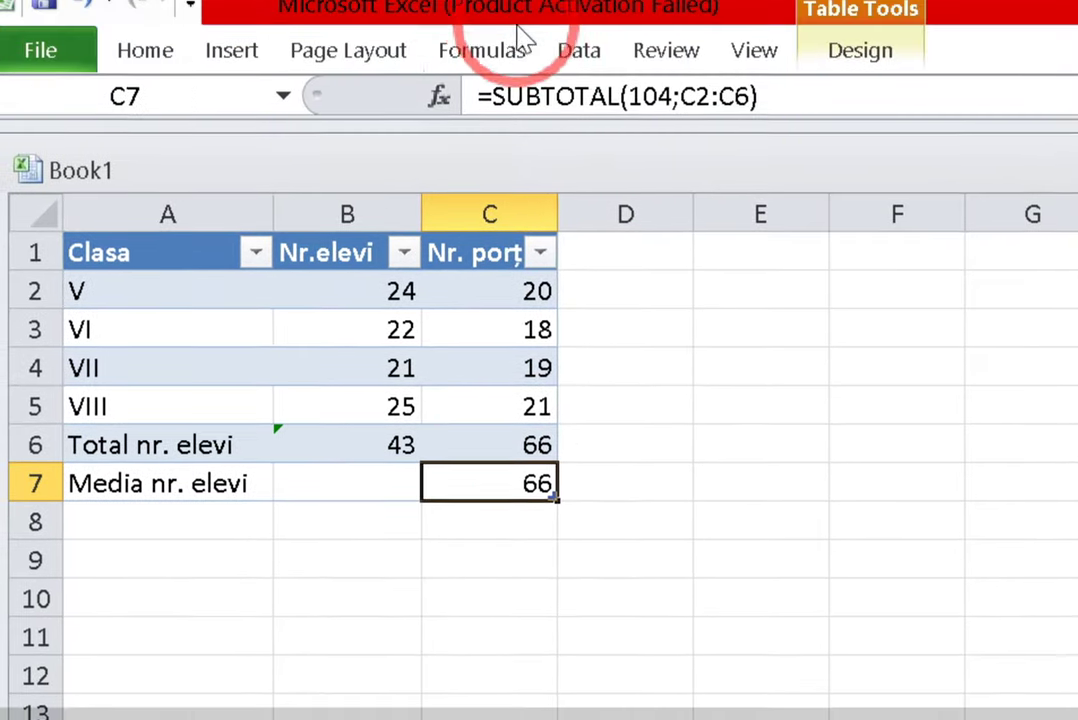
left_click(518, 45)
left_click(140, 195)
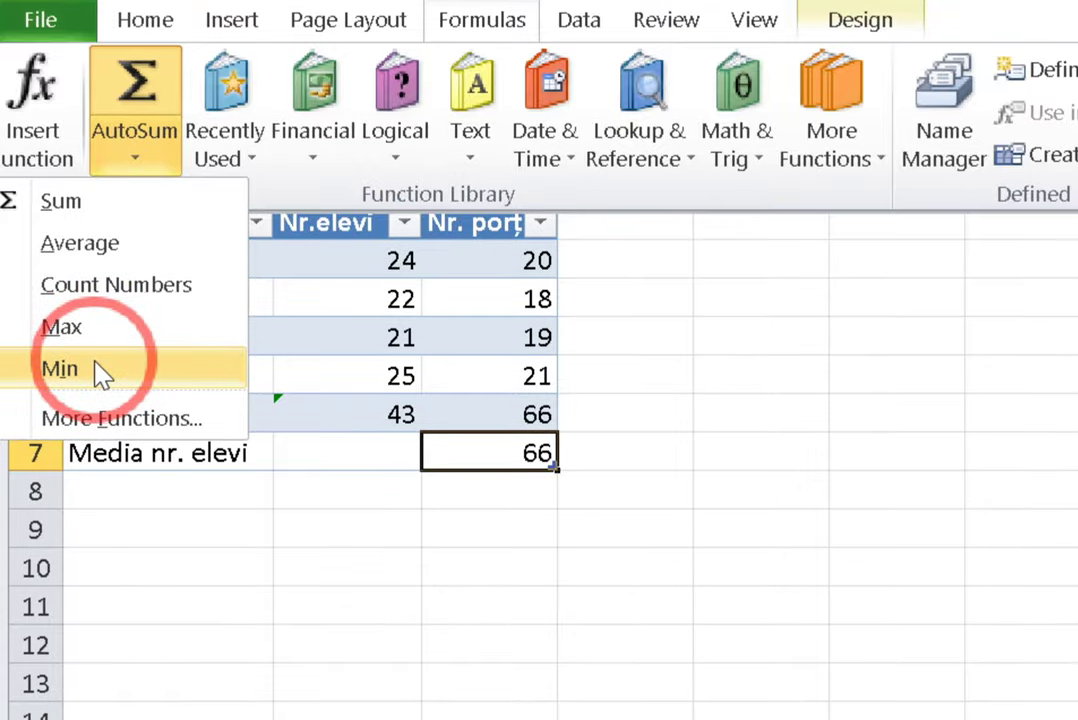
left_click(103, 373)
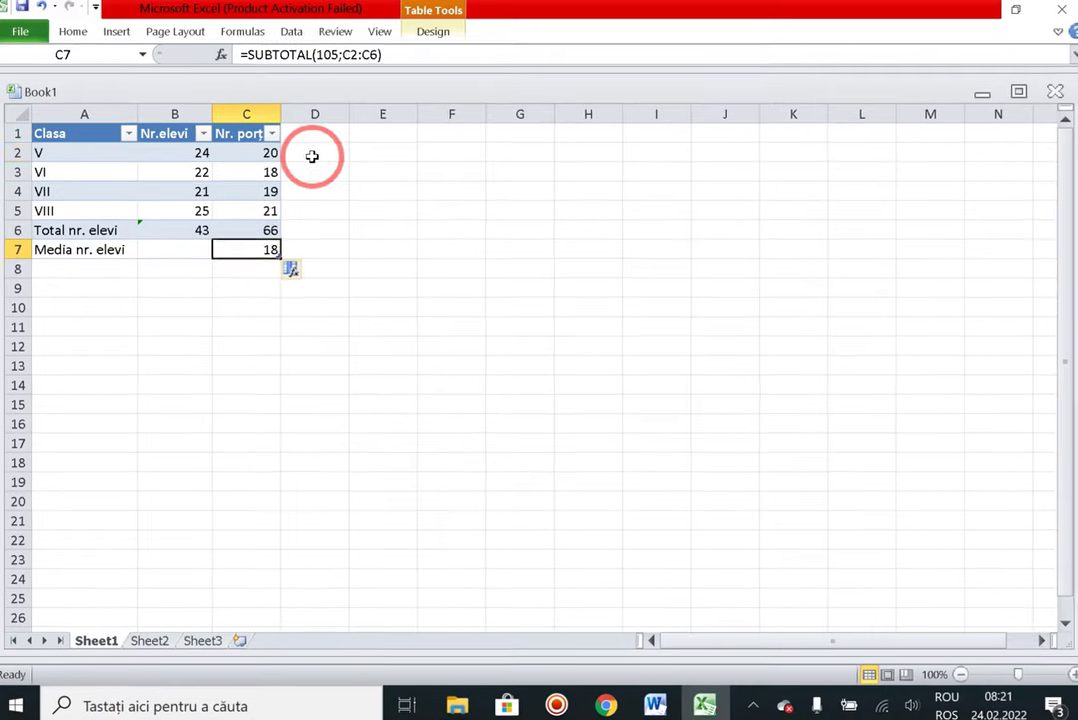
left_click(310, 154)
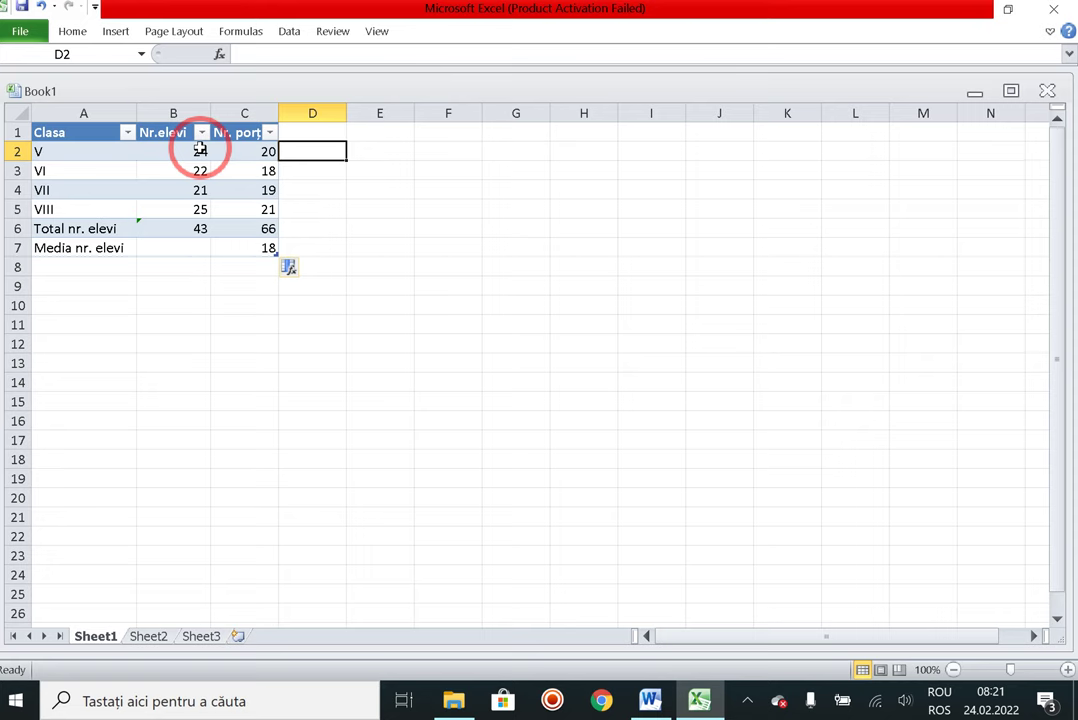
AutoSum class V's students and portions in D2, giving 44 in a new column
left_click(198, 151)
left_click(241, 152)
left_click(312, 150)
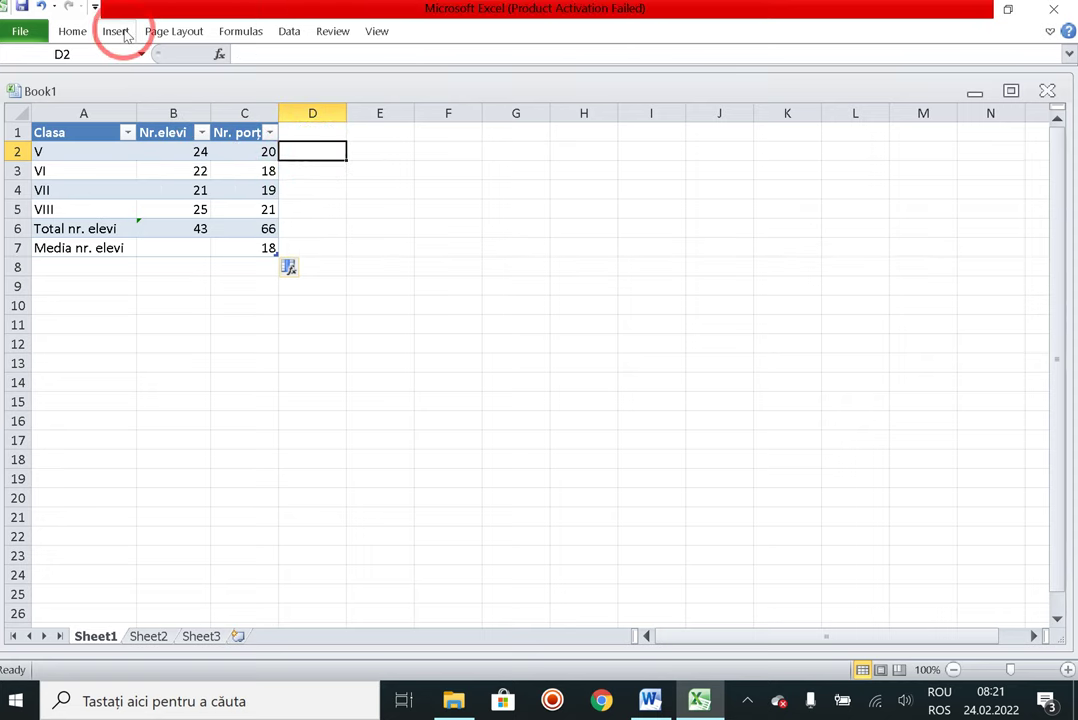
left_click(240, 31)
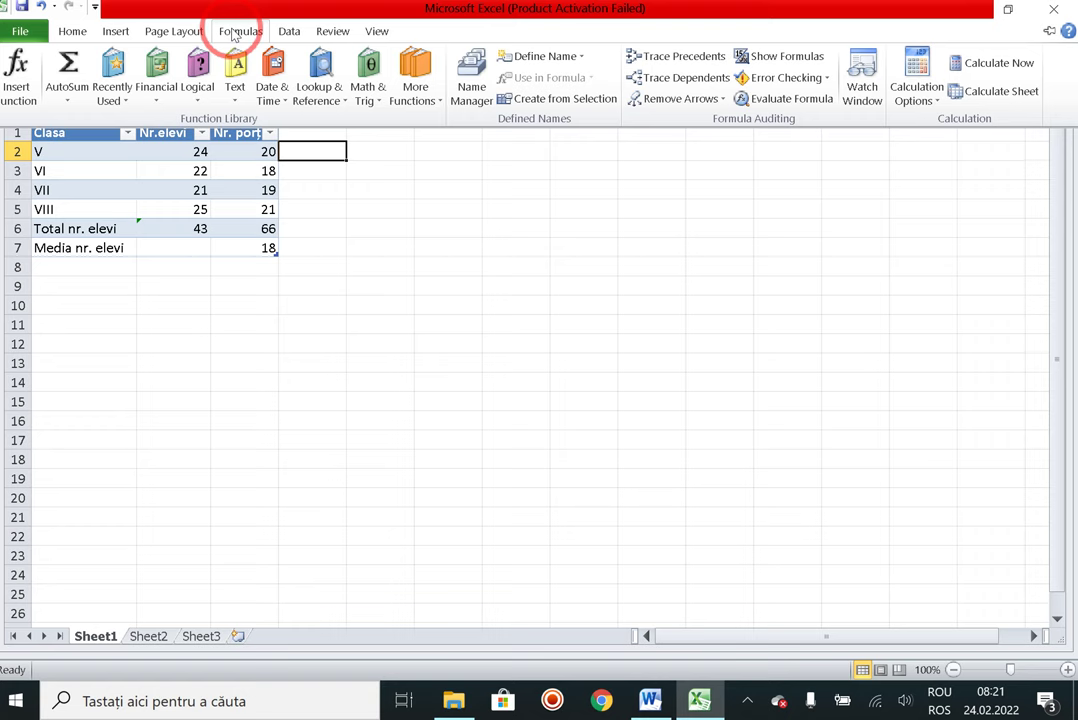
left_click(68, 68)
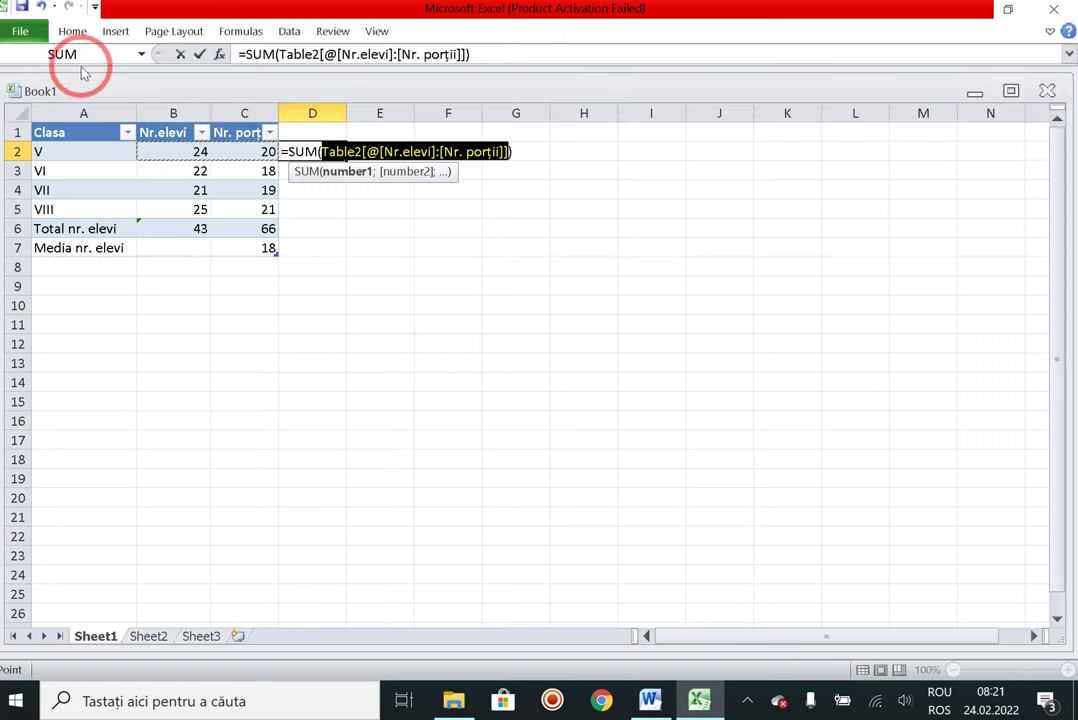
key("Return")
Undo the calculated-column fill-down so only D2 keeps its sum, then return to Word
left_click(236, 156)
left_click(316, 156)
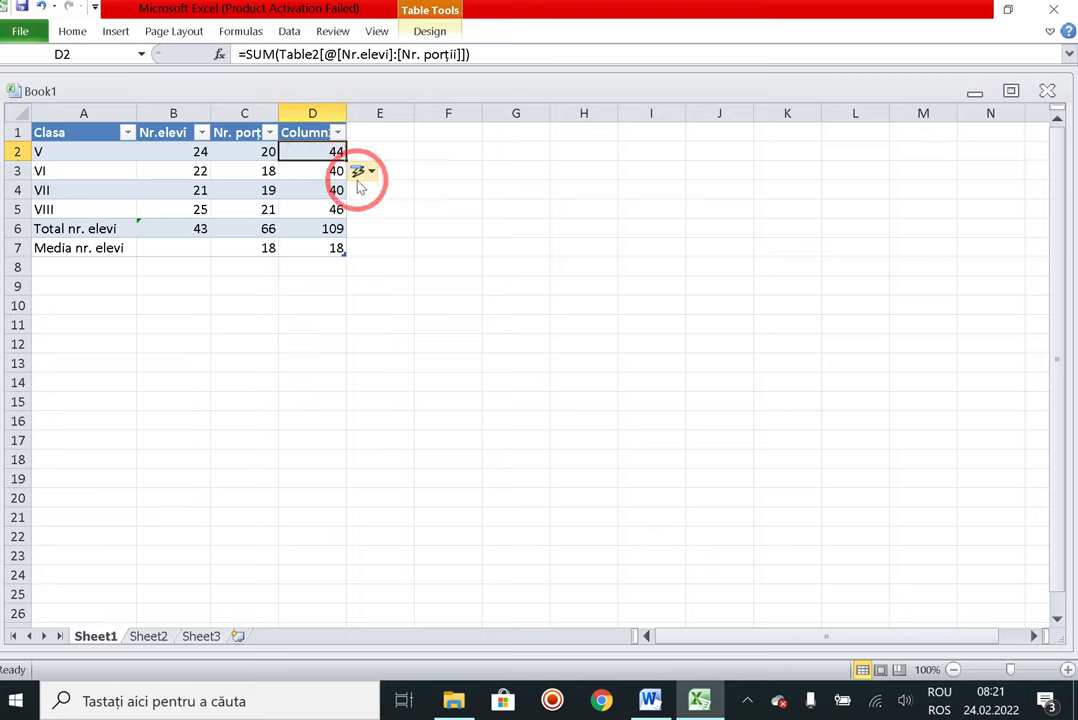
left_click(367, 174)
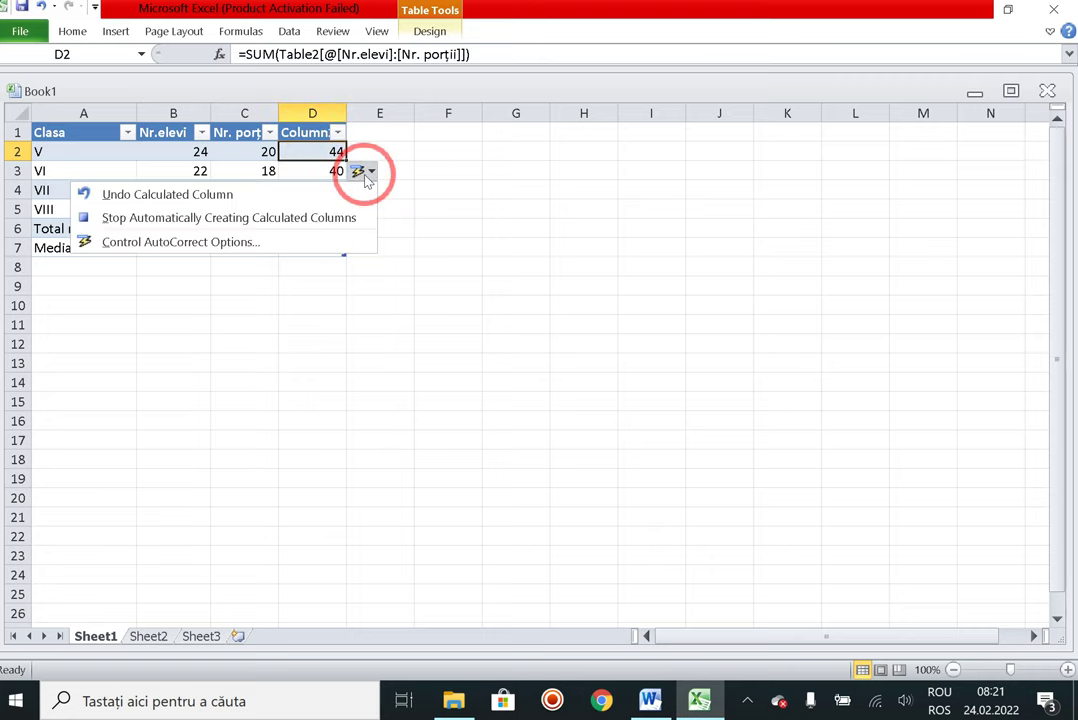
left_click(440, 189)
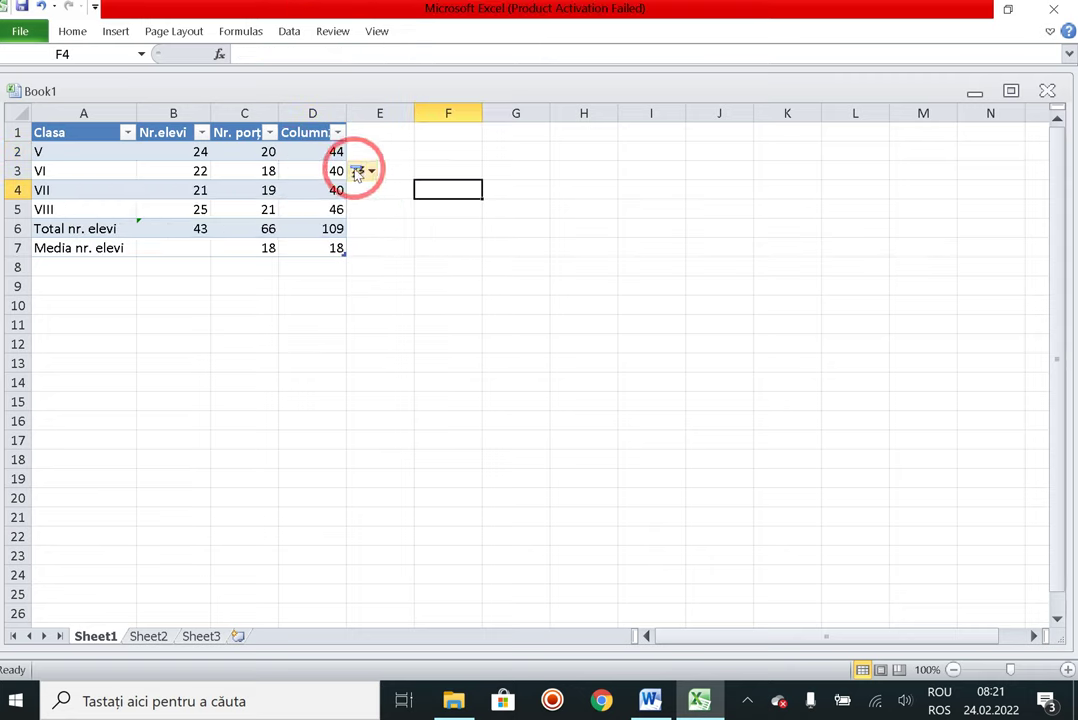
left_click(364, 172)
left_click(281, 195)
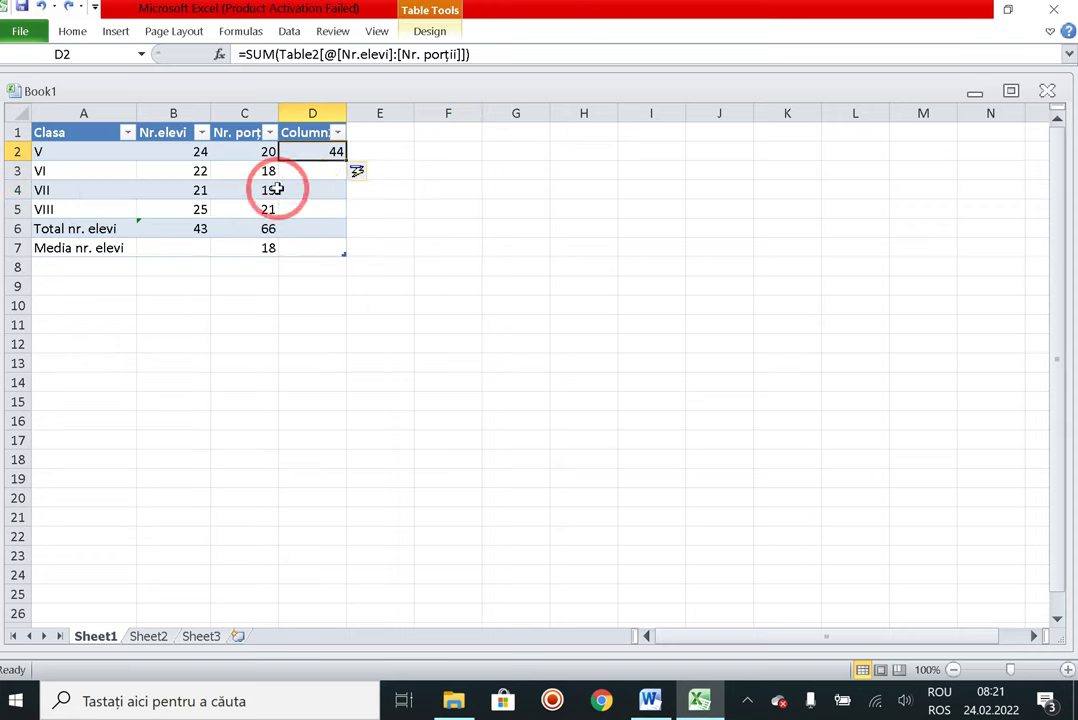
left_click(319, 170)
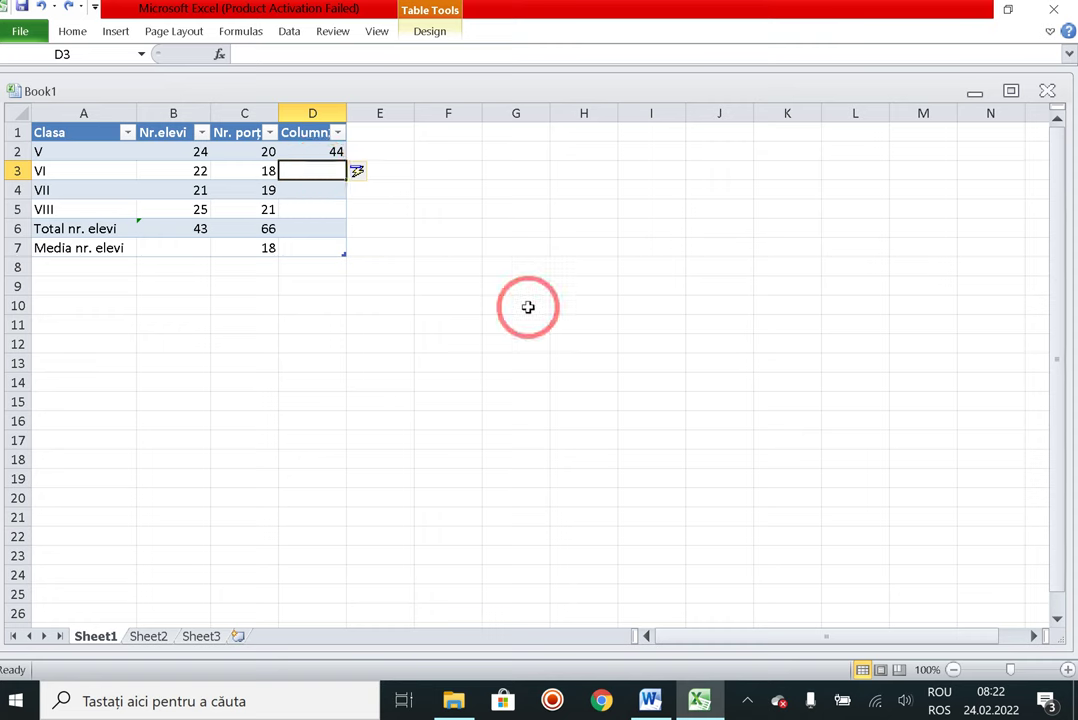
left_click(651, 700)
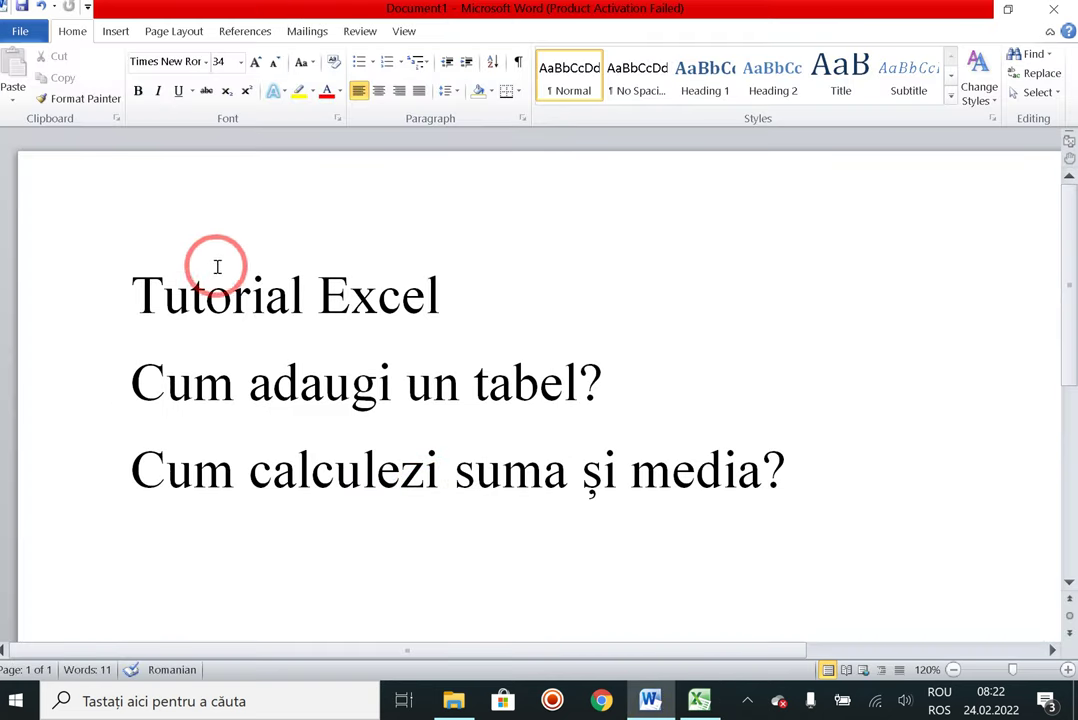
Place the cursor at the end of the Tutorial Excel title line
left_click(519, 276)
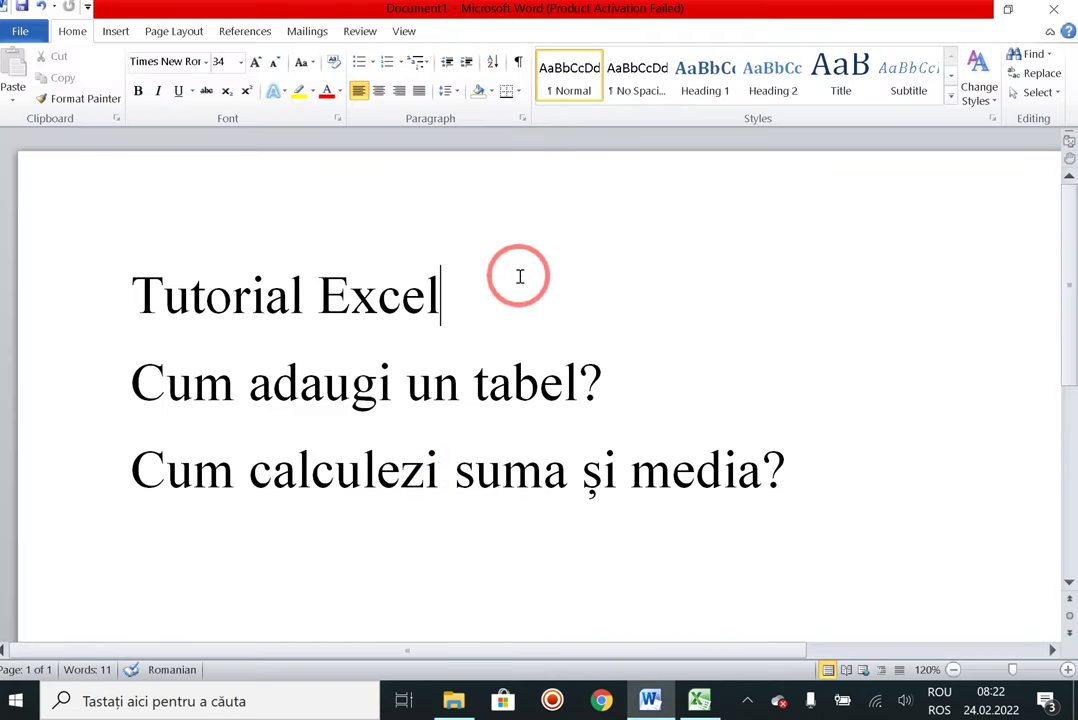